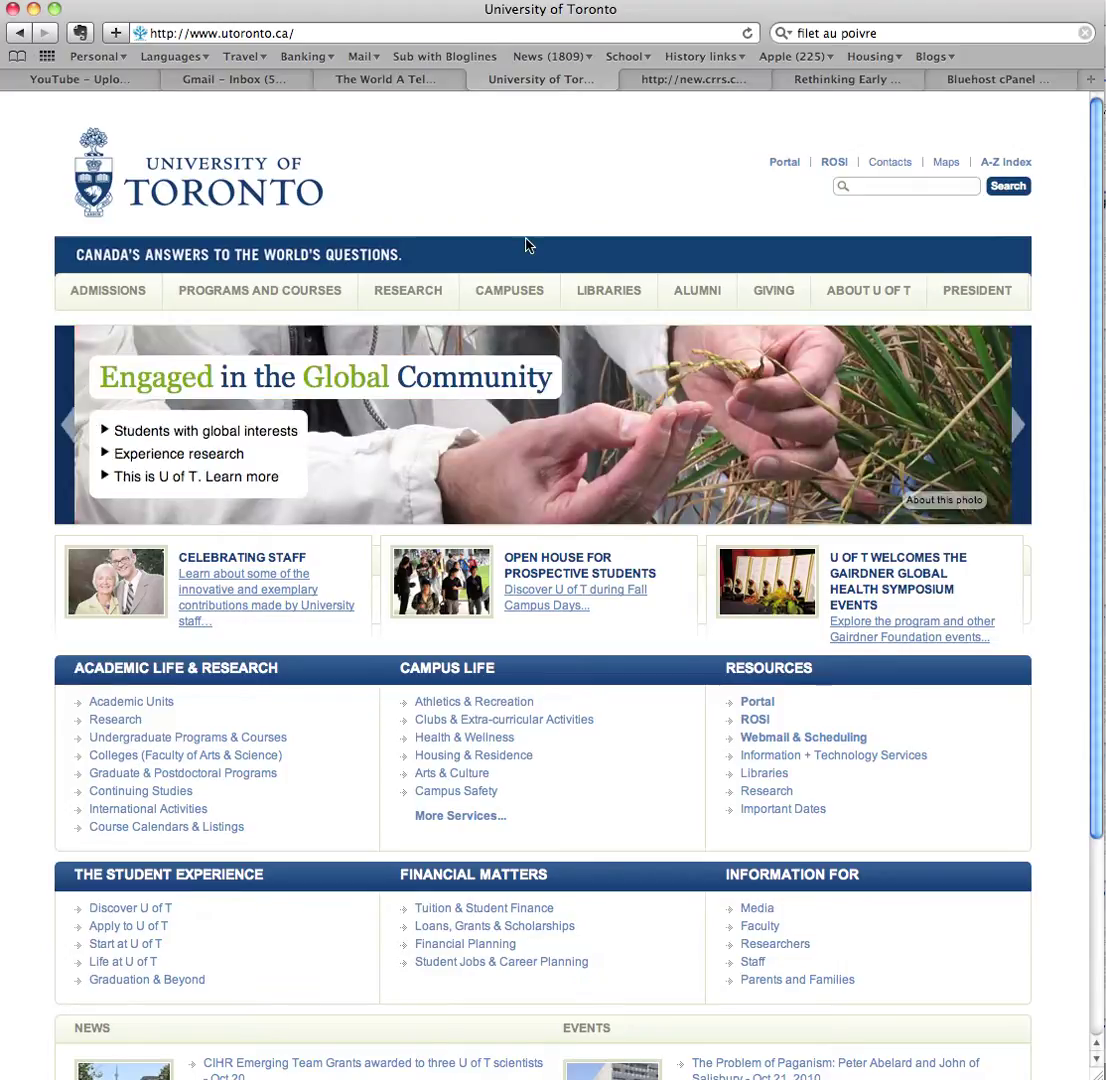
Step: Go from the utoronto.ca homepage to the University of Toronto Libraries portal
{"action": "left_click", "coordinate": [607, 291]}
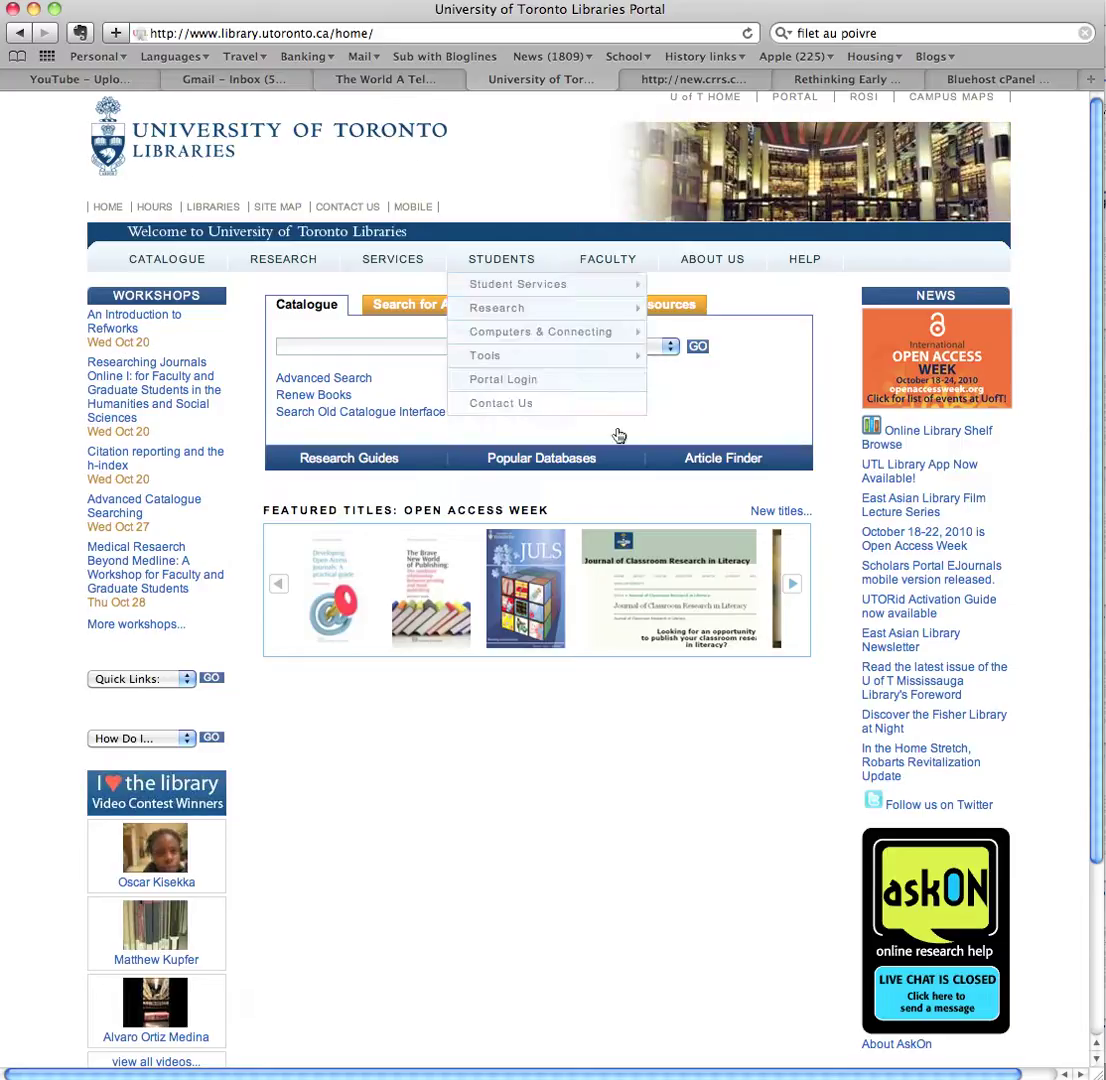
Step: Show the Popular Databases page listing JSTOR, Scopus and Web of Knowledge
{"action": "left_click", "coordinate": [530, 460]}
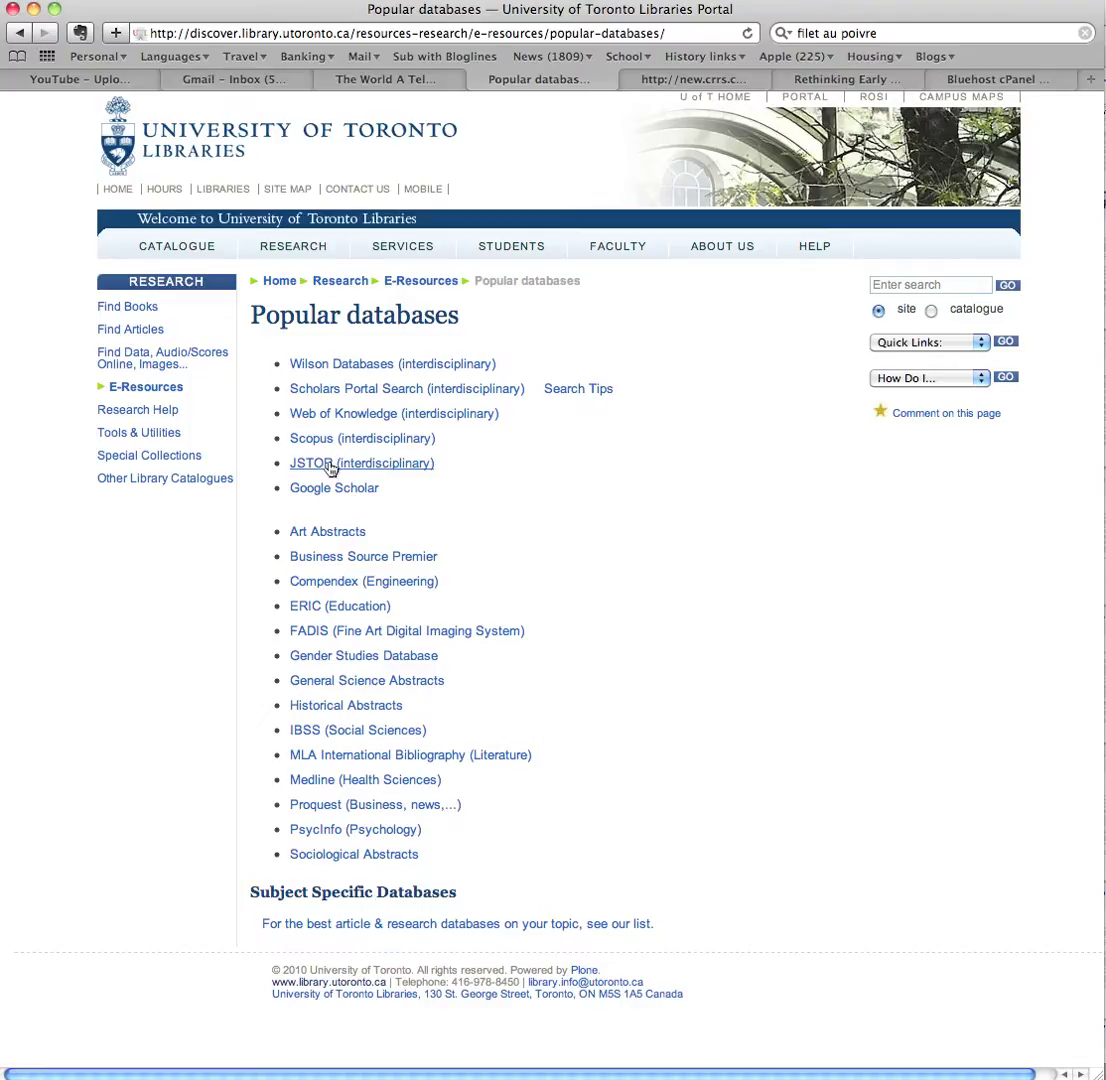
Step: Load the library's JSTOR resource address in a new browser window
{"action": "key", "text": "super+n"}
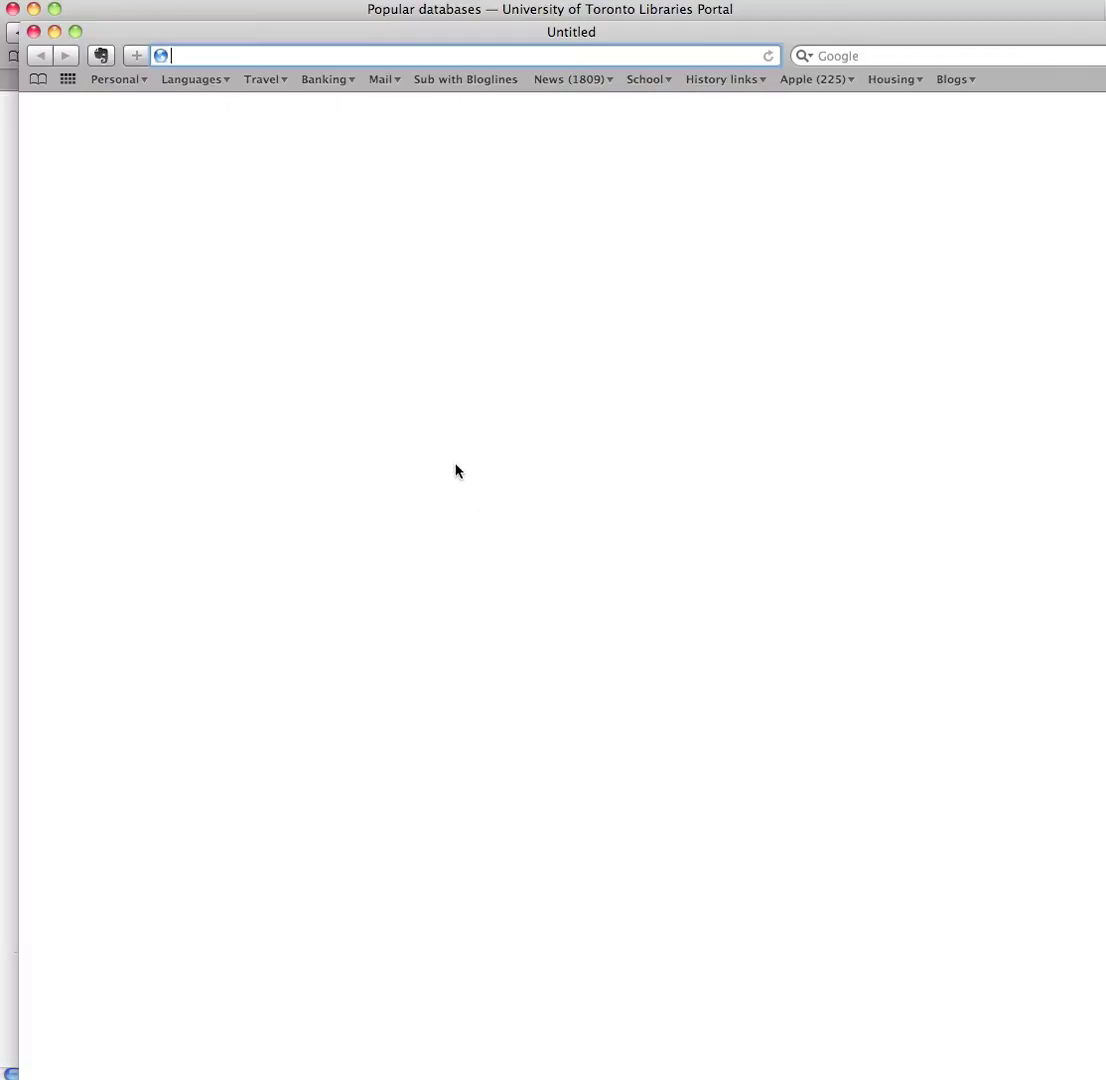
{"action": "type", "text": "http://myaccess.library.utoronto.ca/login?url=http://main.library.utoronto.ca/eir/EIRdetail.cfm?Resources__ID=66751&T=I&FID="}
{"action": "key", "text": "Return"}
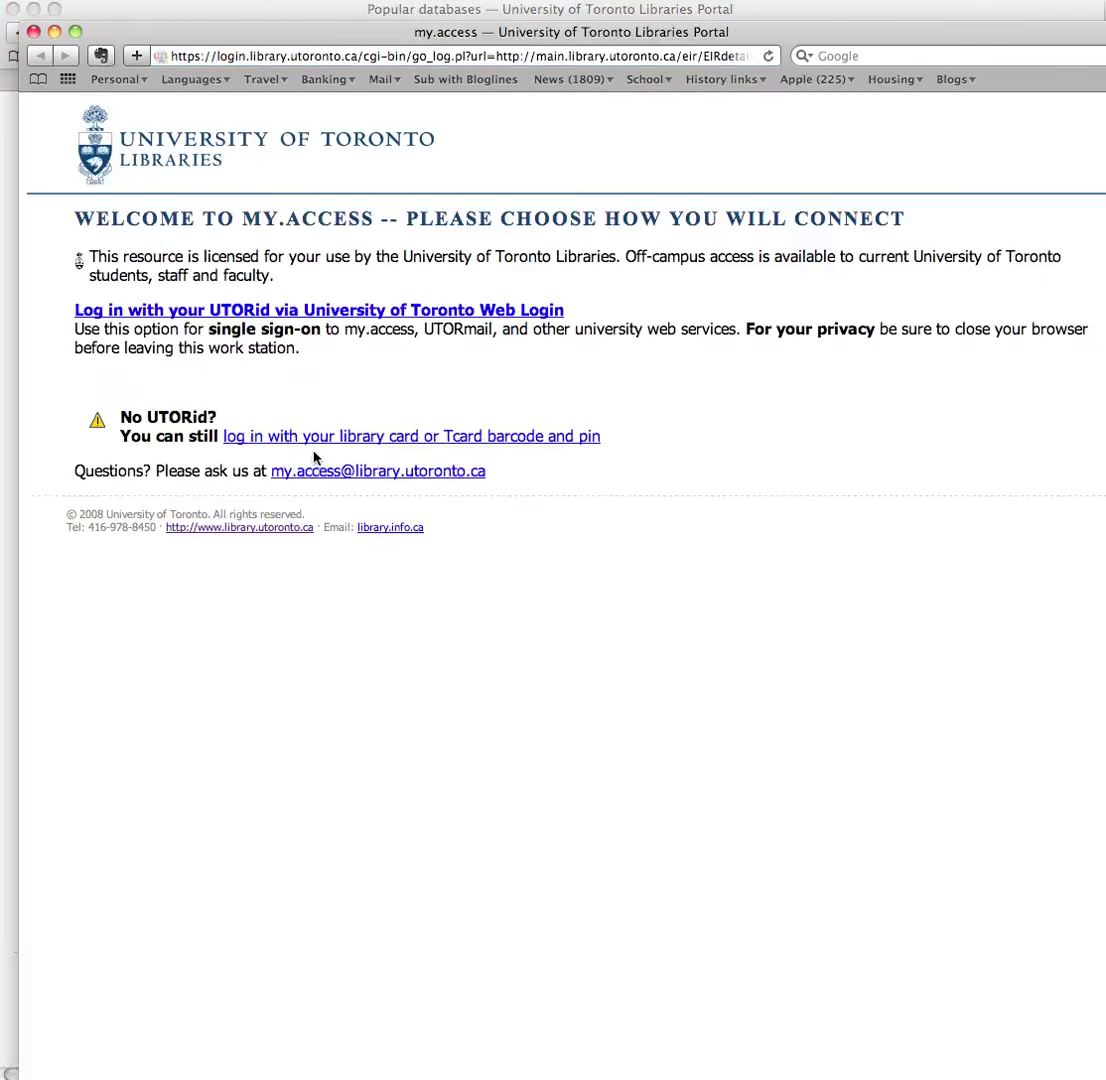
Step: Sign in through UTORid Web Login with the UTORid and account password
{"action": "left_click", "coordinate": [296, 312]}
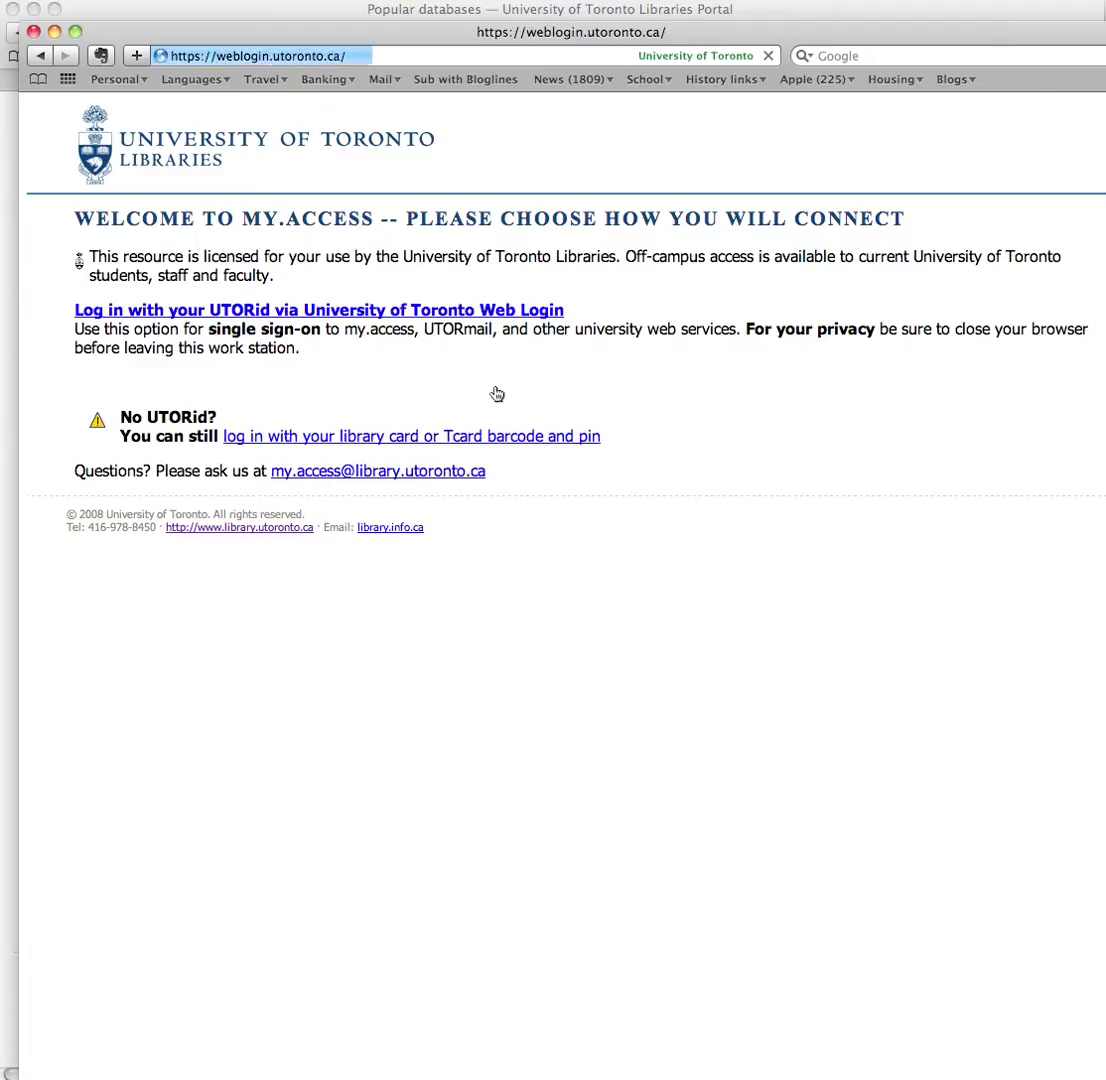
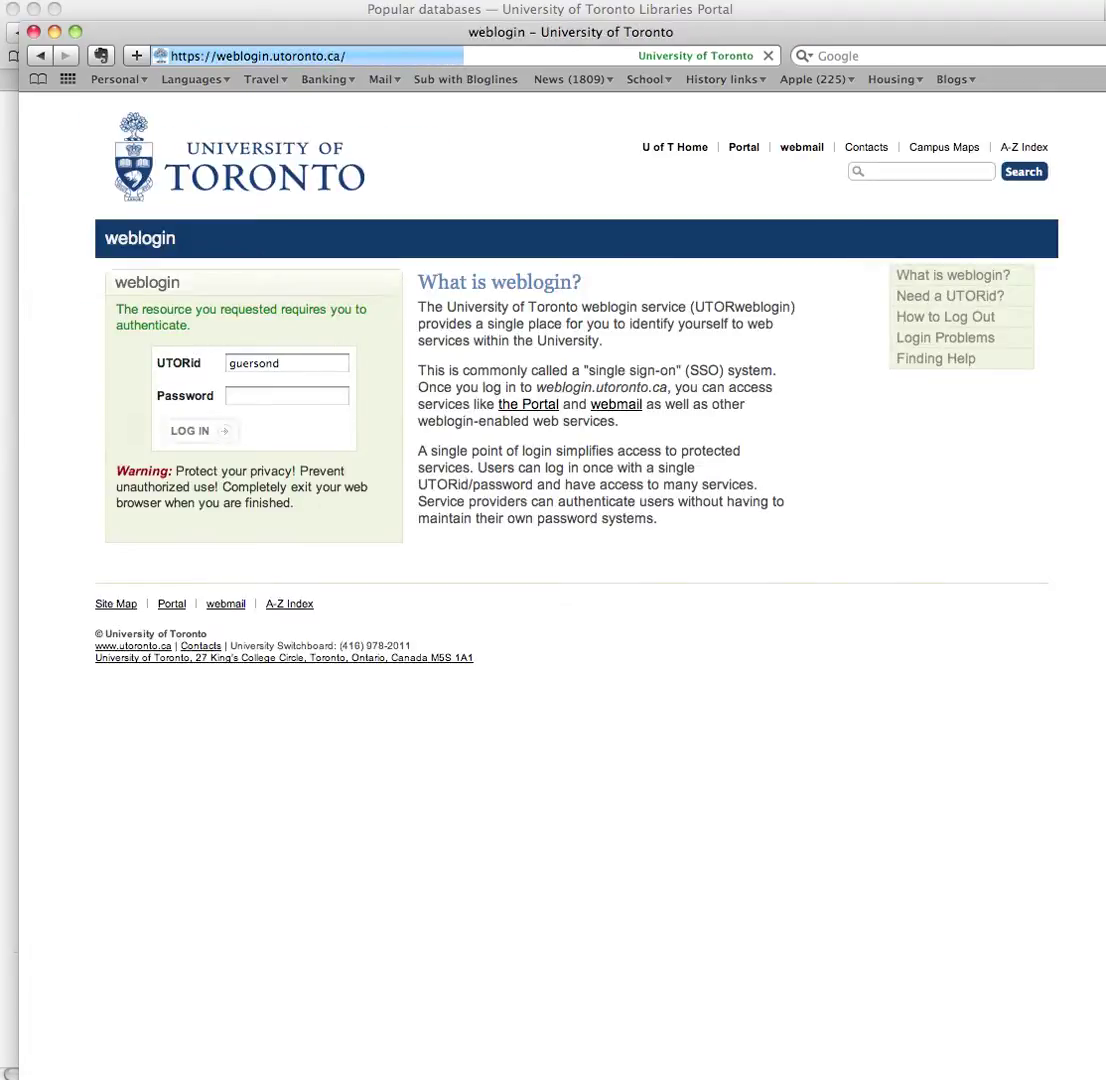
{"action": "left_click", "coordinate": [287, 396]}
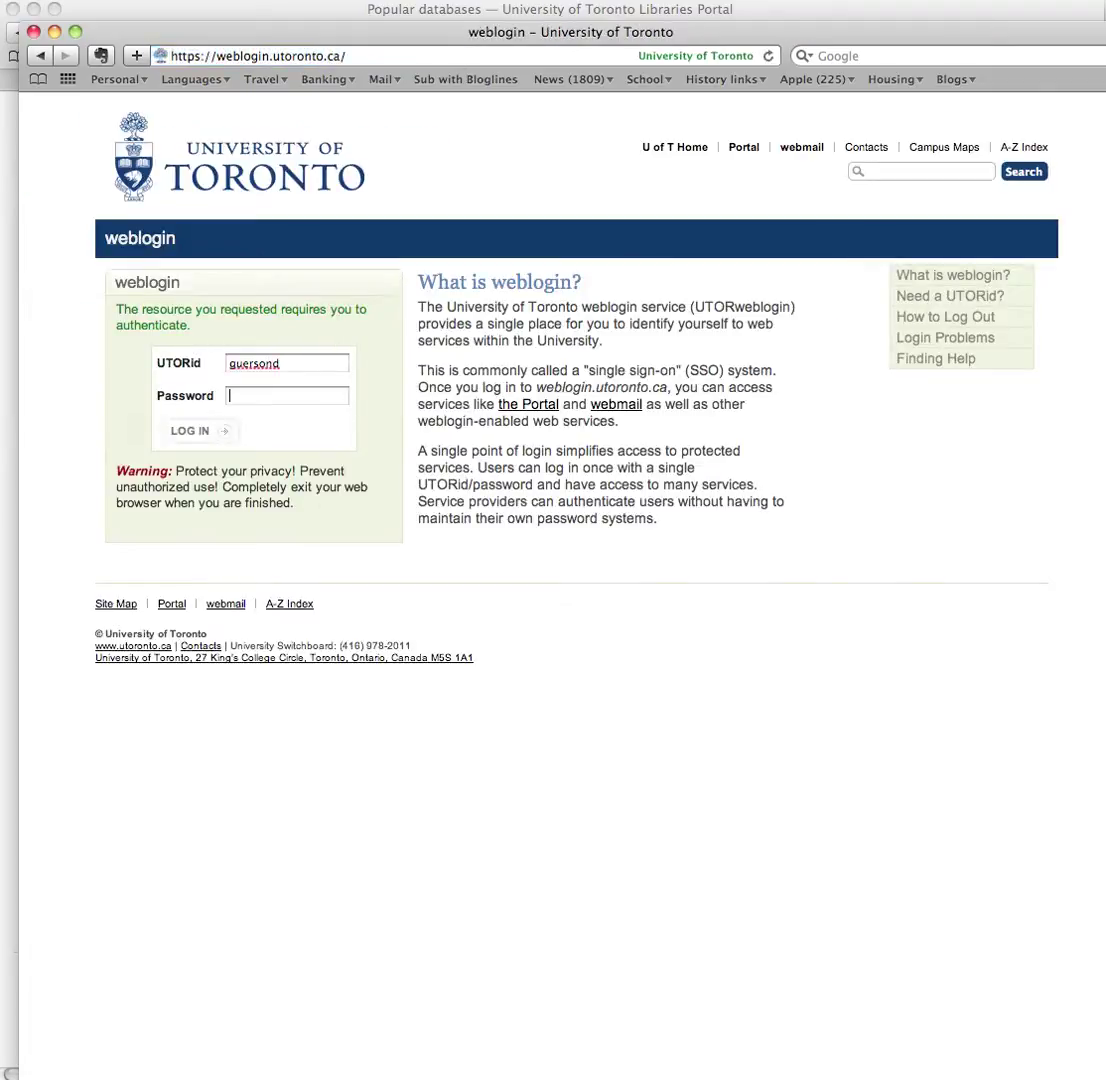
{"action": "type", "text": "••••••••"}
{"action": "left_click", "coordinate": [200, 432]}
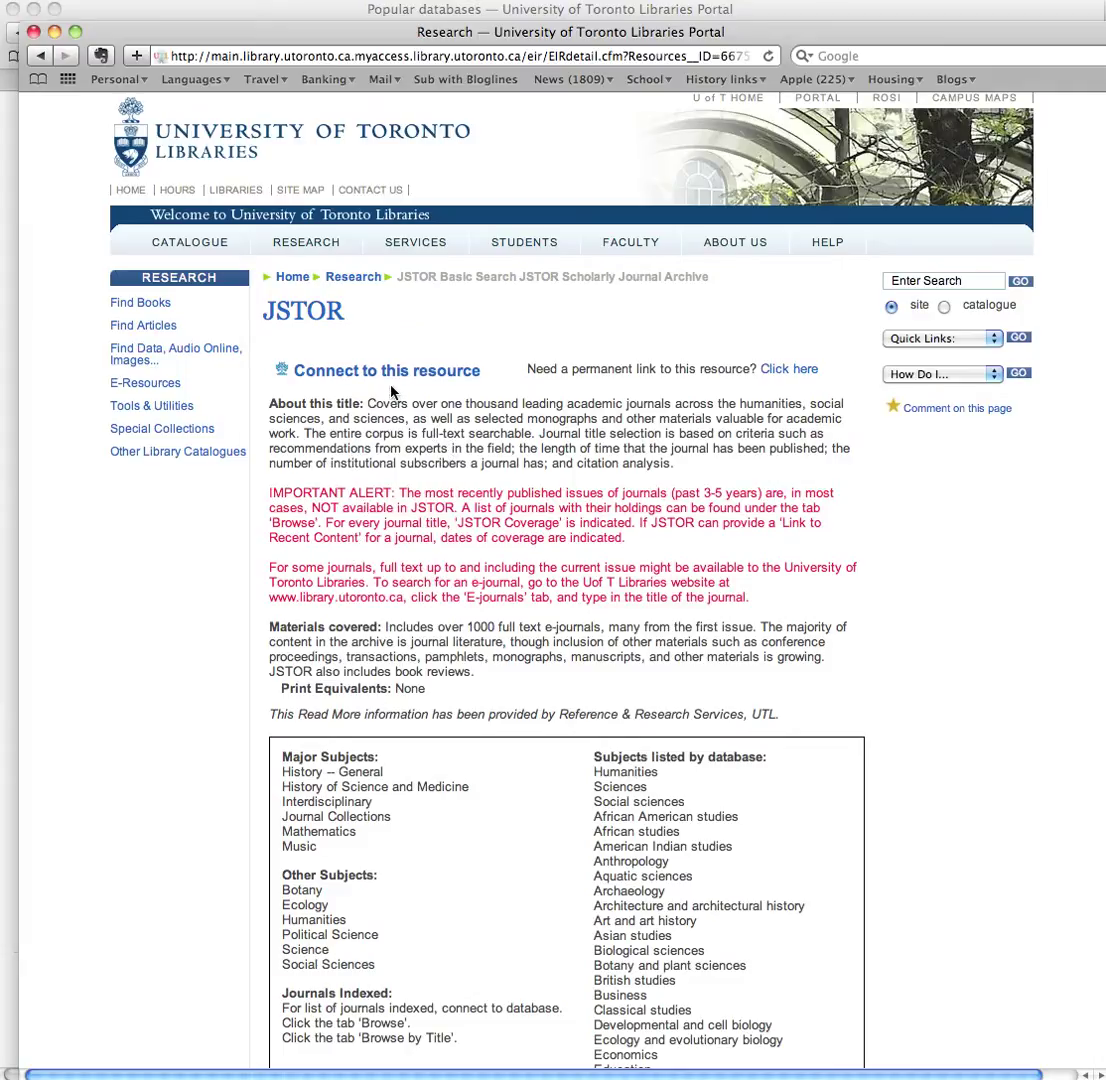
Step: Connect from the library's JSTOR description page through to JSTOR Advanced Search
{"action": "scroll", "coordinate": [444, 577], "scroll_direction": "down", "scroll_amount": 5}
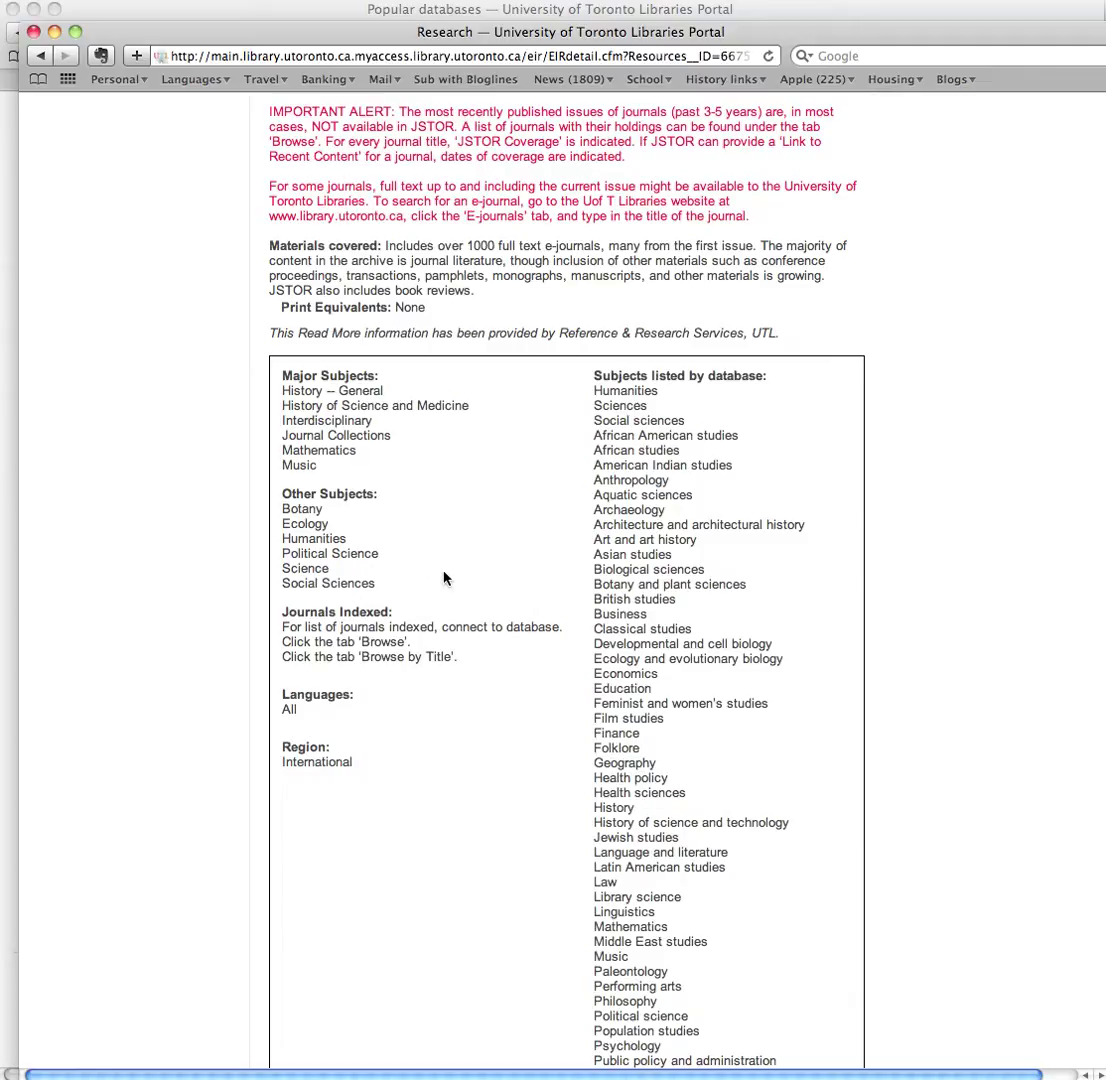
{"action": "scroll", "coordinate": [444, 577], "scroll_direction": "up", "scroll_amount": 5}
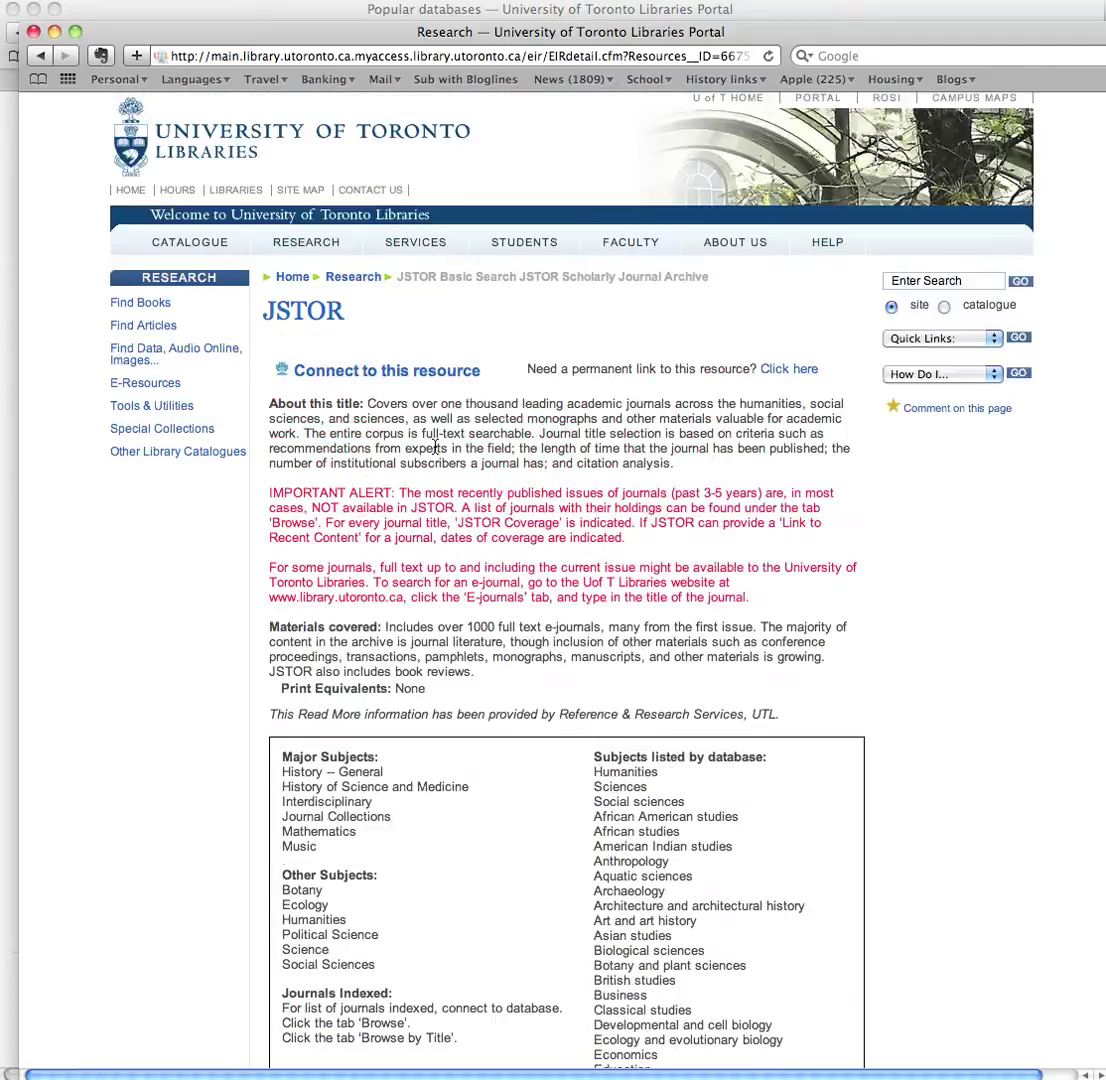
{"action": "left_click", "coordinate": [369, 372]}
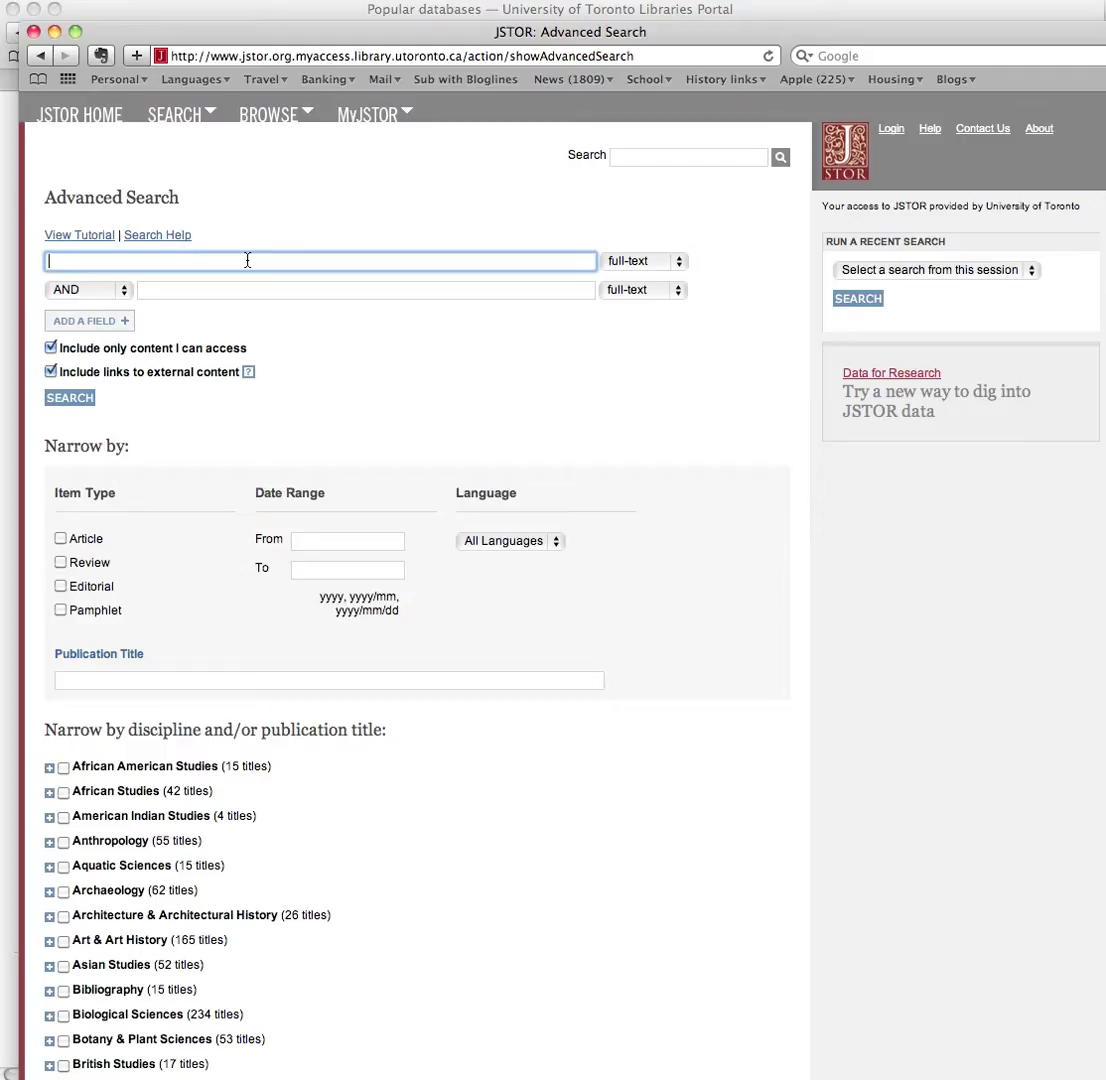
Step: Tick History in the Narrow by discipline list of the advanced search
{"action": "scroll", "coordinate": [198, 857], "scroll_direction": "down", "scroll_amount": 10}
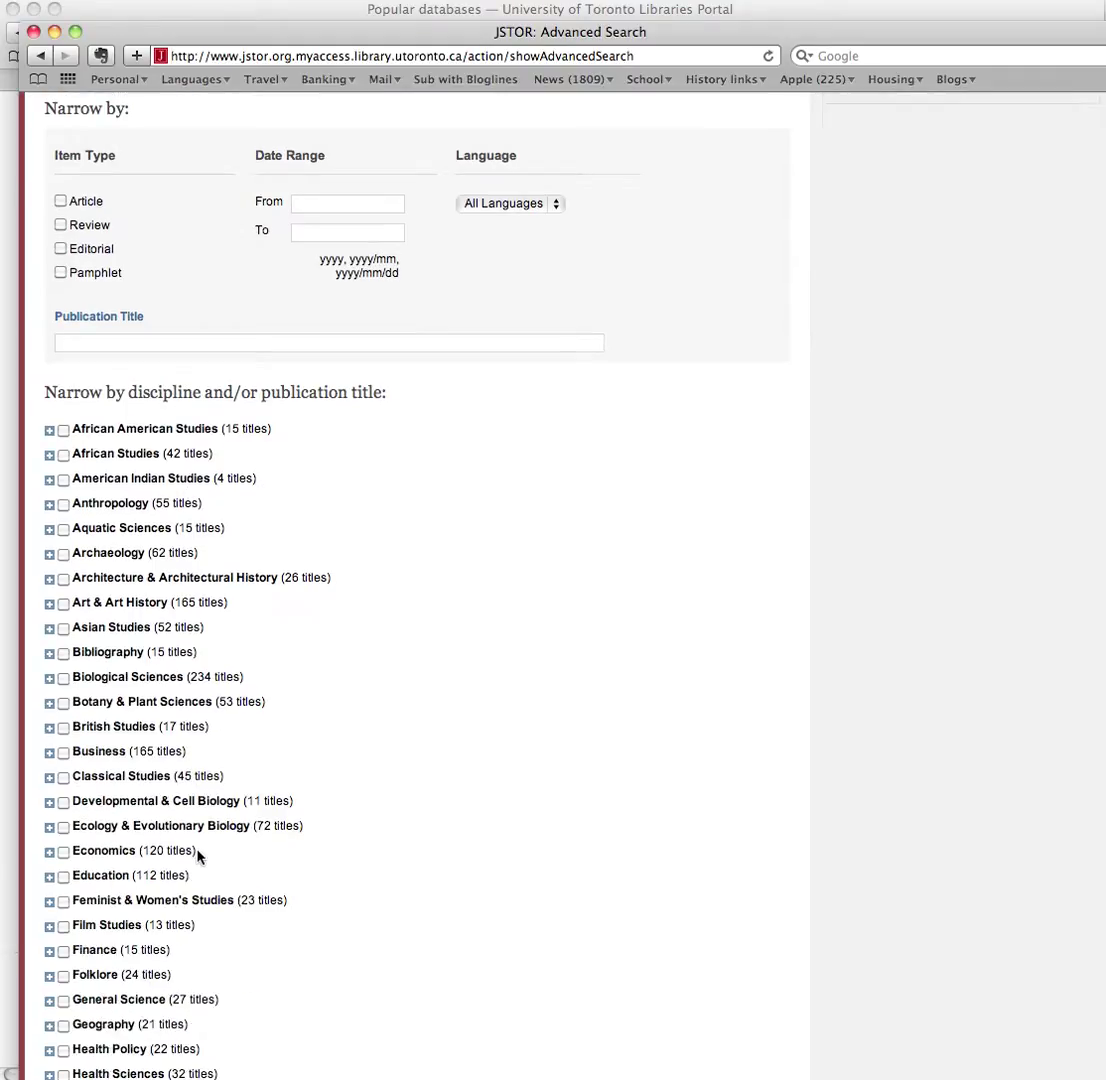
{"action": "scroll", "coordinate": [198, 857], "scroll_direction": "down", "scroll_amount": 4}
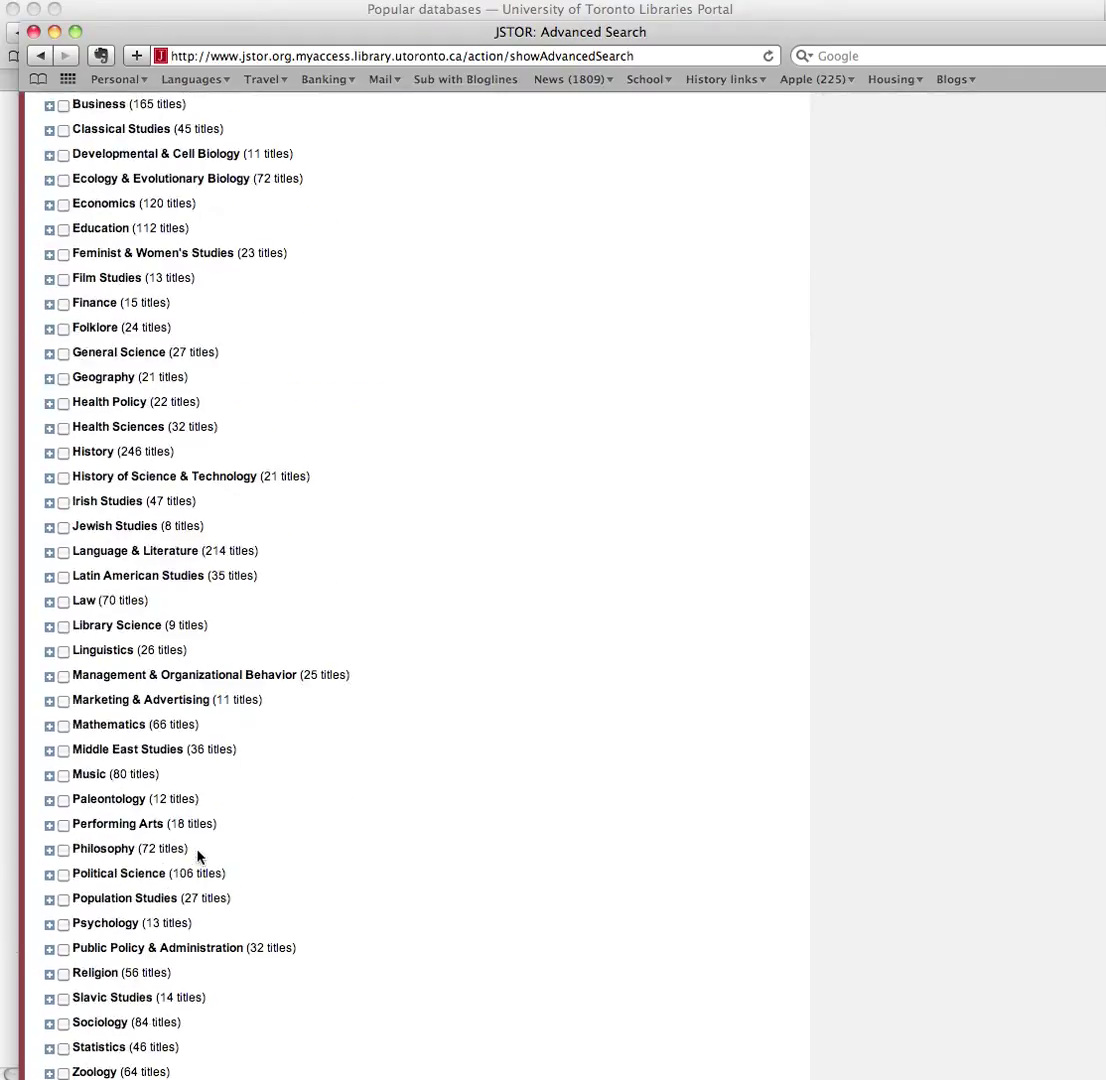
{"action": "scroll", "coordinate": [198, 857], "scroll_direction": "down", "scroll_amount": 2}
{"action": "scroll", "coordinate": [198, 857], "scroll_direction": "up", "scroll_amount": 4}
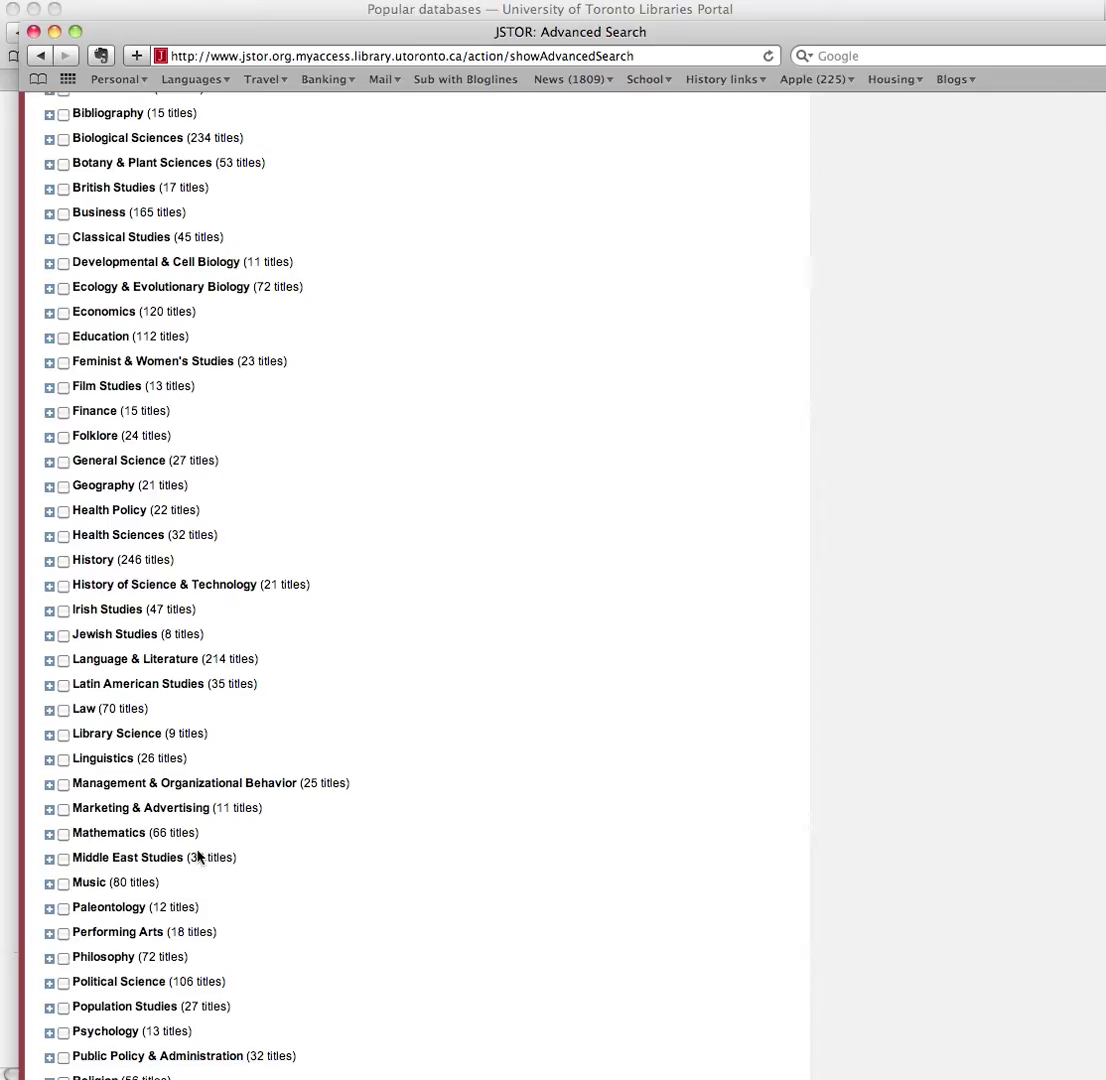
{"action": "left_click", "coordinate": [61, 561]}
{"action": "scroll", "coordinate": [138, 318], "scroll_direction": "up", "scroll_amount": 2}
{"action": "scroll", "coordinate": [138, 318], "scroll_direction": "up", "scroll_amount": 10}
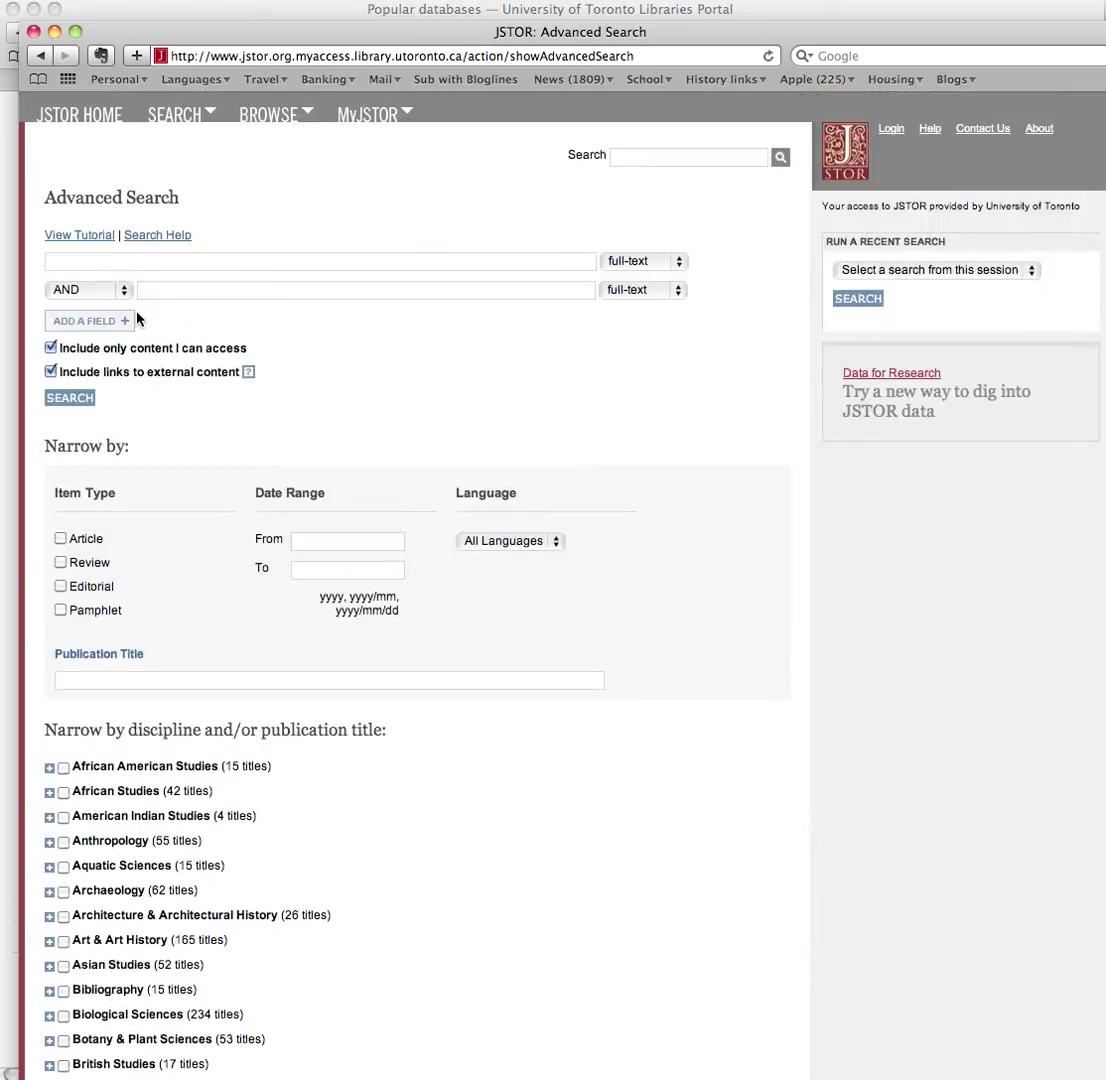
{"action": "left_click", "coordinate": [146, 259]}
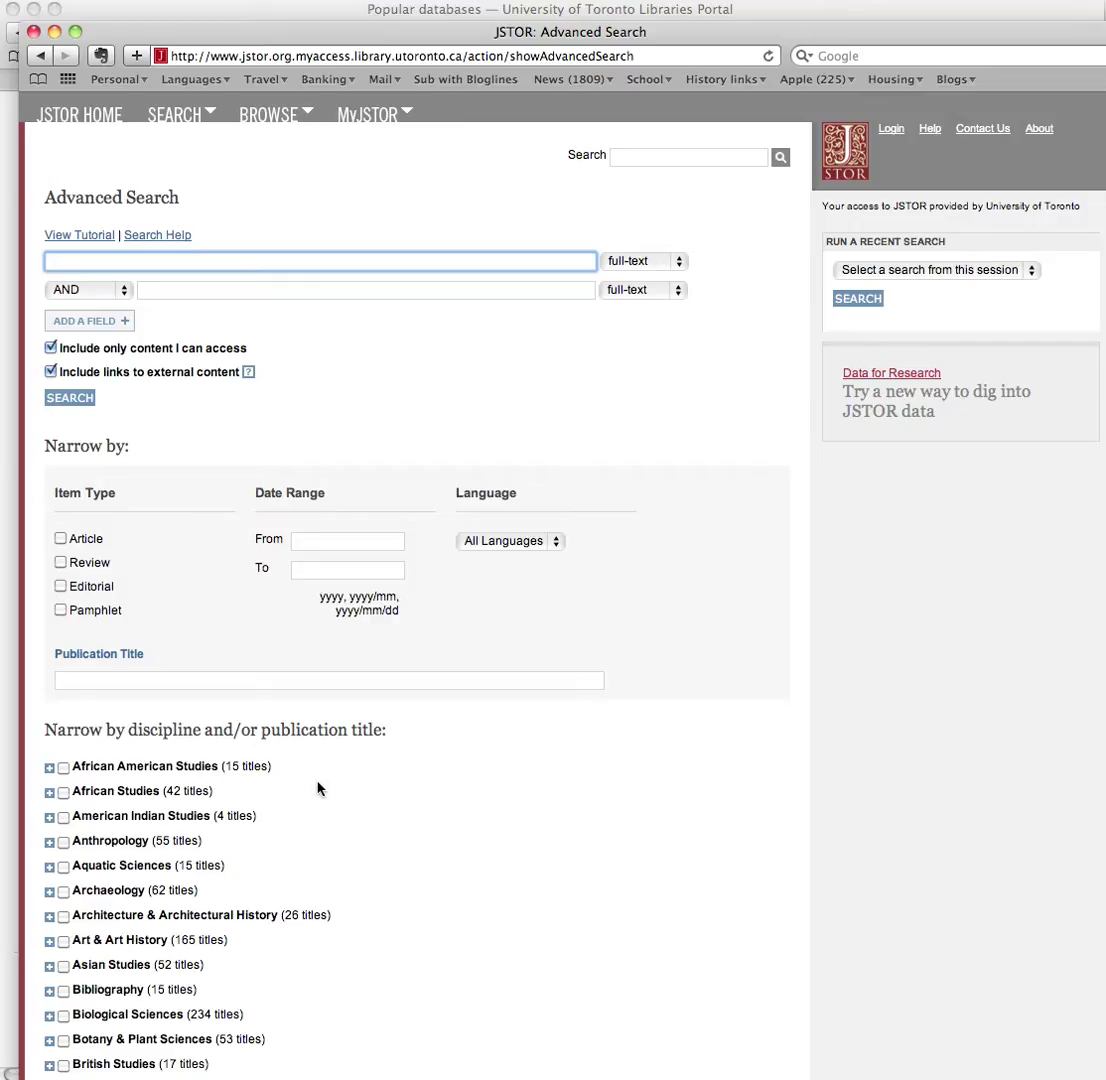
Step: Search for "susan b. anthony" AND suffrage, returning 440 History results
{"action": "type", "text": "Su"}
{"action": "key", "text": "BackSpace"}
{"action": "key", "text": "BackSpace"}
{"action": "type", "text": "\"susan b. anthony\""}
{"action": "left_click", "coordinate": [197, 291]}
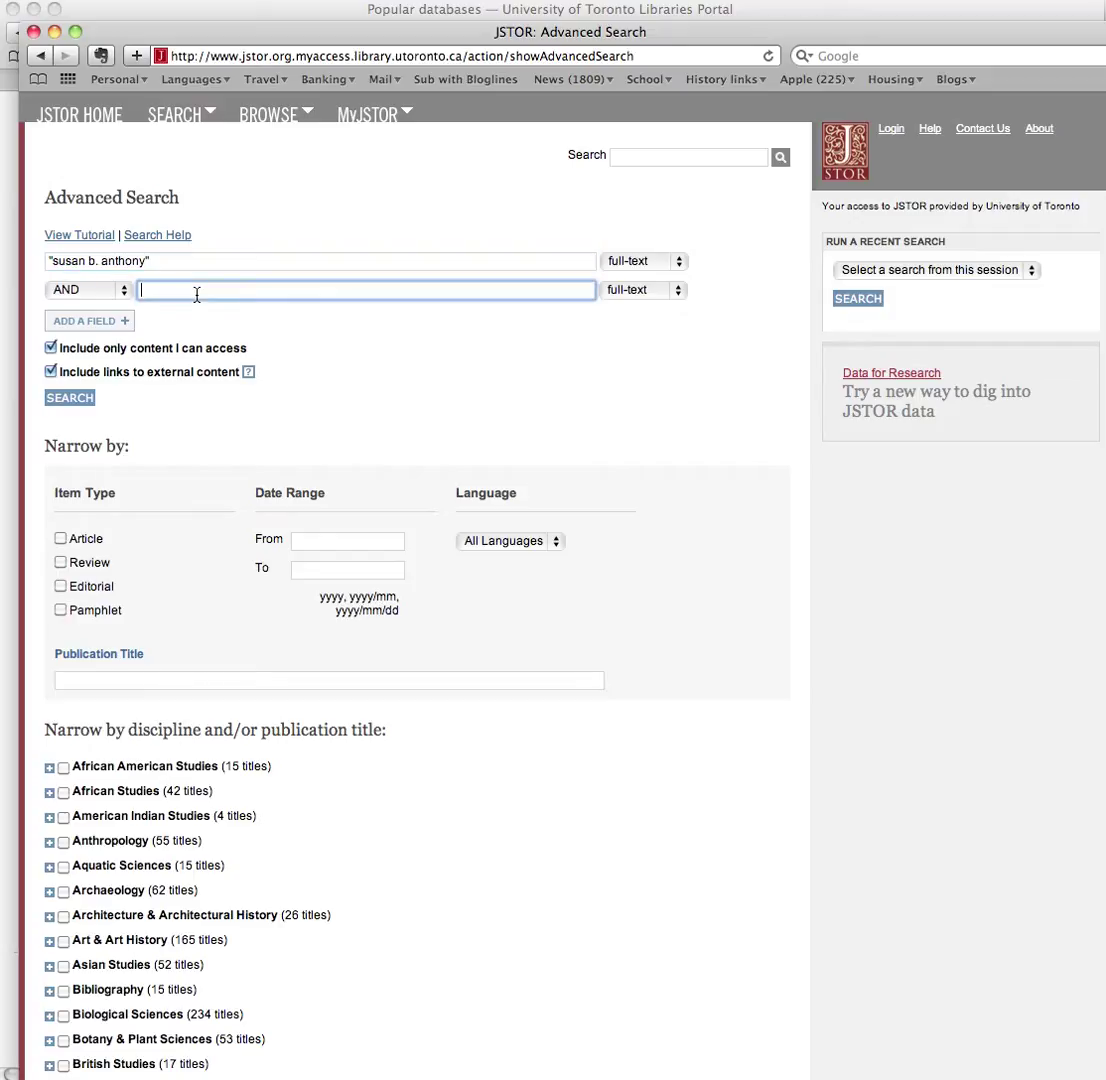
{"action": "type", "text": "sufra"}
{"action": "key", "text": "BackSpace"}
{"action": "key", "text": "BackSpace"}
{"action": "key", "text": "BackSpace"}
{"action": "type", "text": "ffrage"}
{"action": "left_click", "coordinate": [63, 400]}
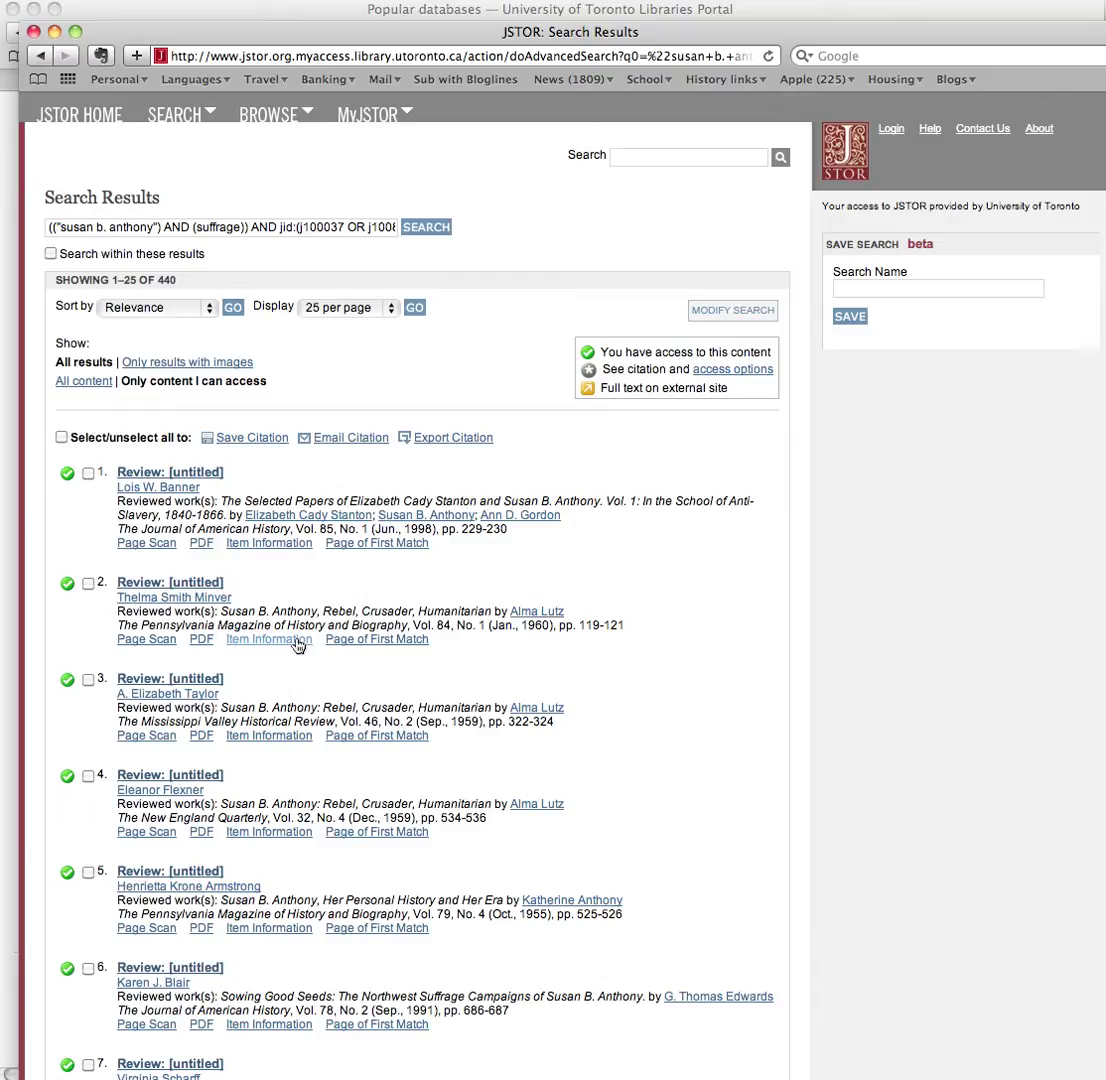
{"action": "scroll", "coordinate": [297, 645], "scroll_direction": "down", "scroll_amount": 5}
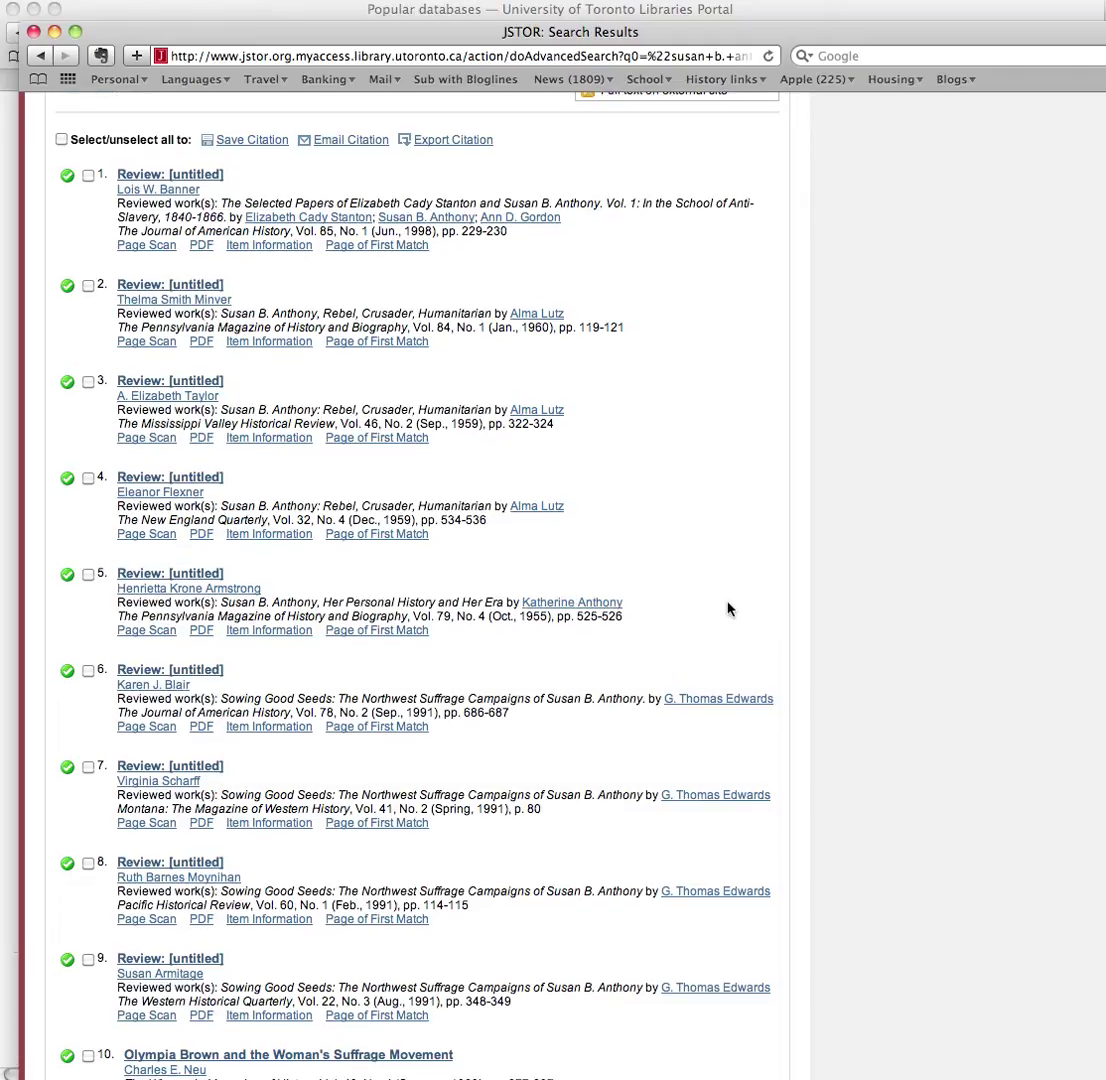
{"action": "scroll", "coordinate": [728, 608], "scroll_direction": "down", "scroll_amount": 5}
{"action": "scroll", "coordinate": [728, 608], "scroll_direction": "down", "scroll_amount": 1}
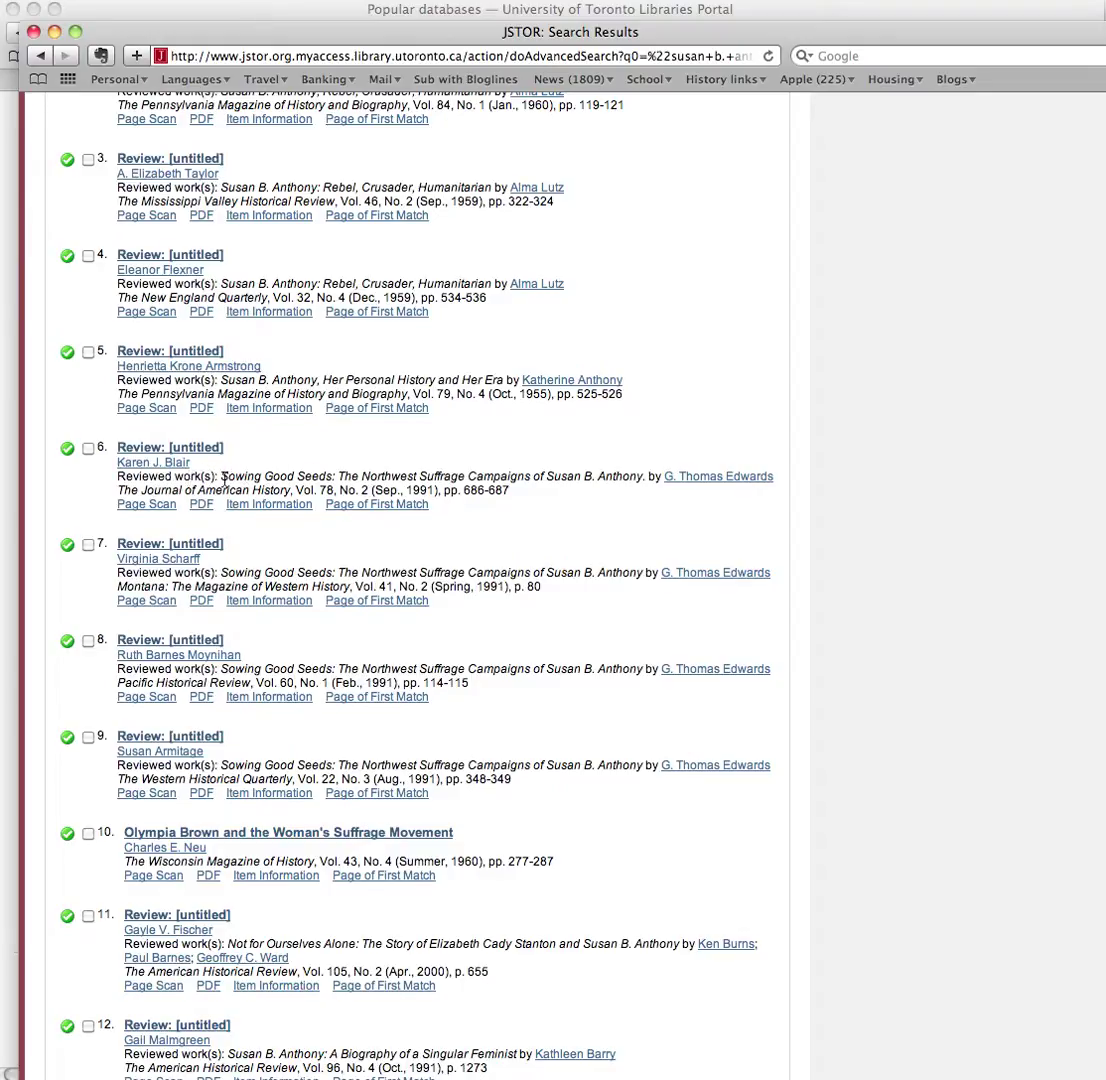
{"action": "left_click_drag", "start_coordinate": [221, 476], "coordinate": [563, 483]}
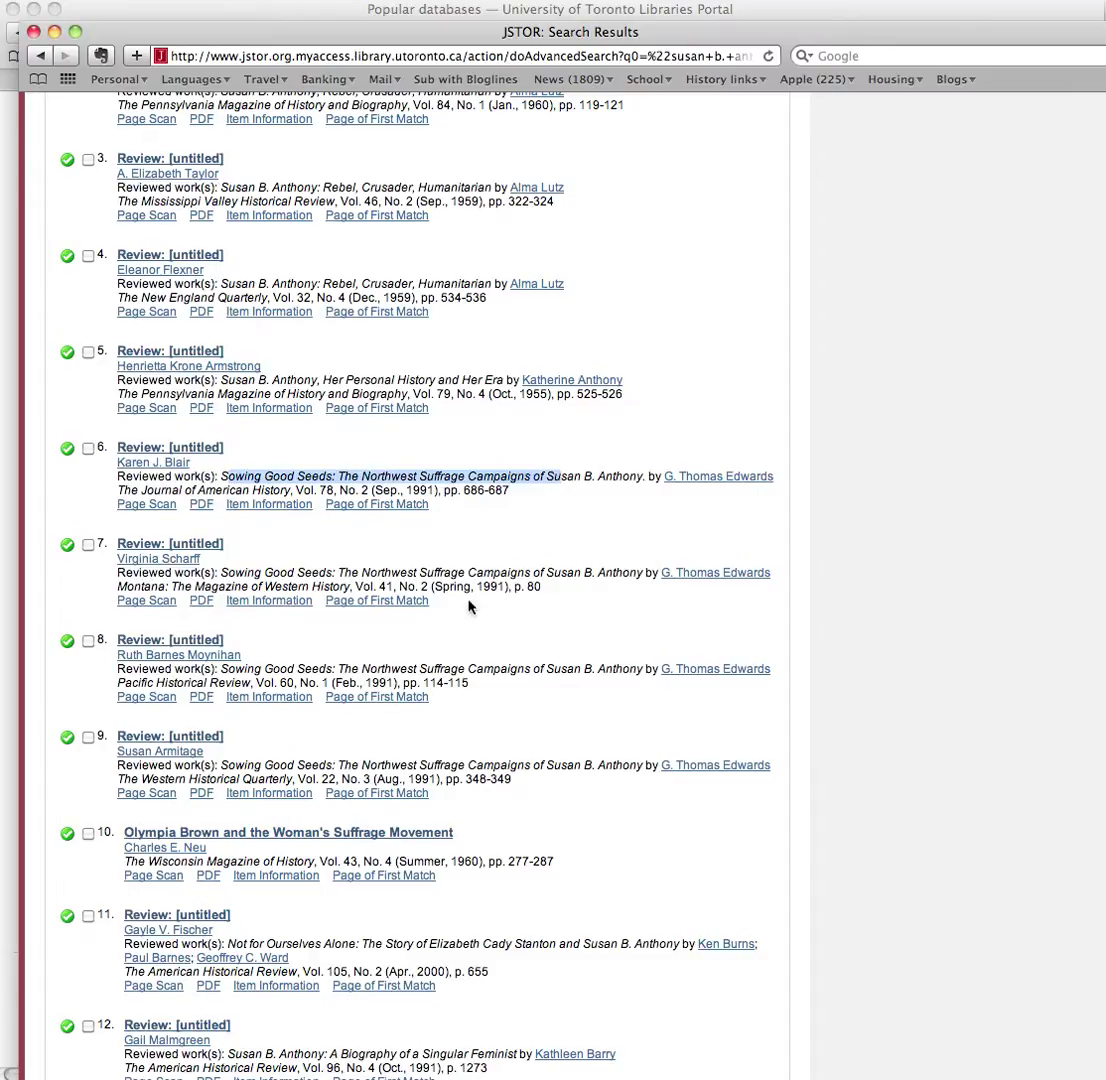
{"action": "scroll", "coordinate": [470, 606], "scroll_direction": "down", "scroll_amount": 1}
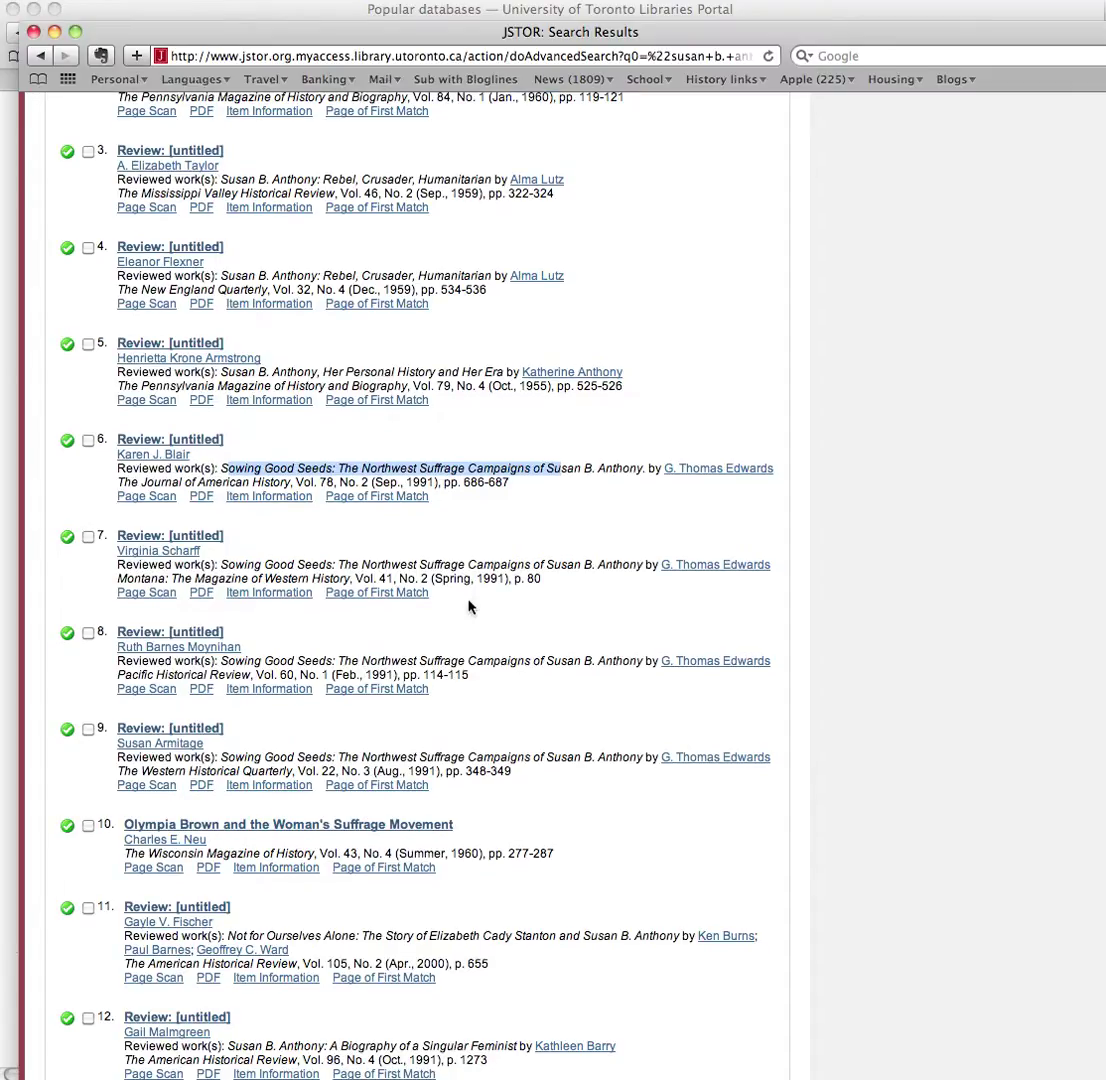
{"action": "scroll", "coordinate": [470, 606], "scroll_direction": "down", "scroll_amount": 5}
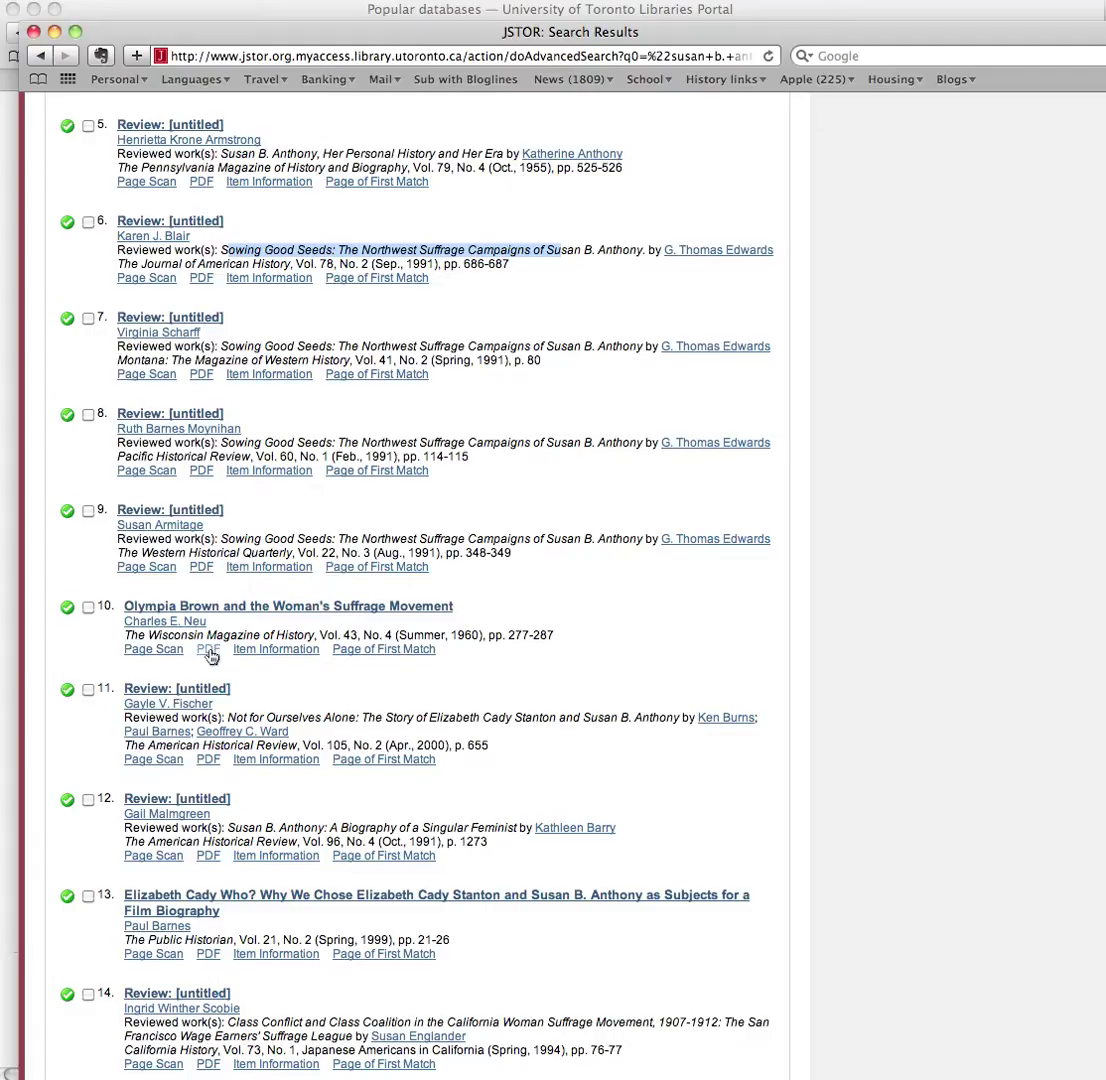
{"action": "scroll", "coordinate": [577, 683], "scroll_direction": "down", "scroll_amount": 3}
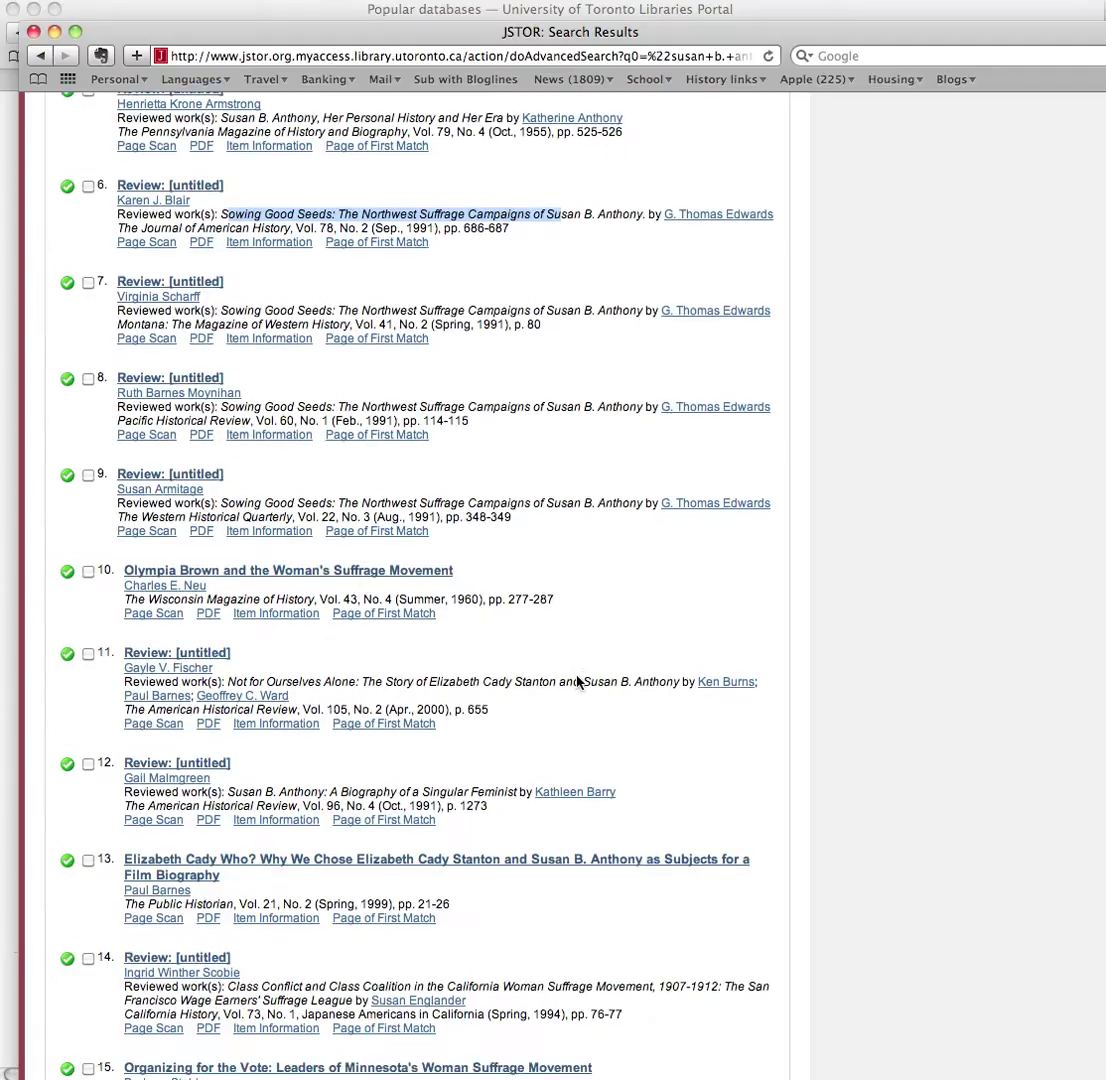
{"action": "scroll", "coordinate": [577, 683], "scroll_direction": "down", "scroll_amount": 7}
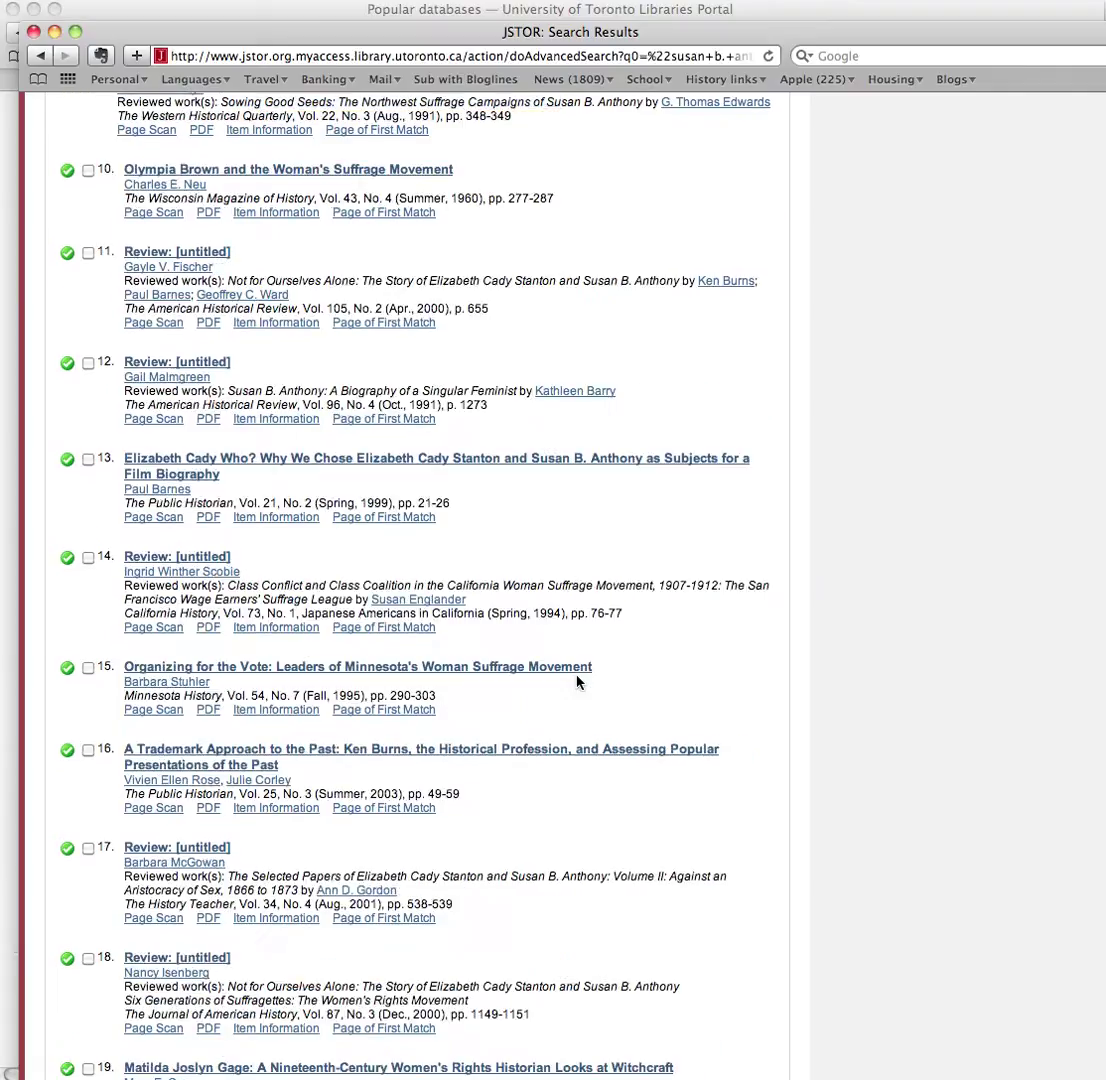
{"action": "scroll", "coordinate": [577, 683], "scroll_direction": "down", "scroll_amount": 8}
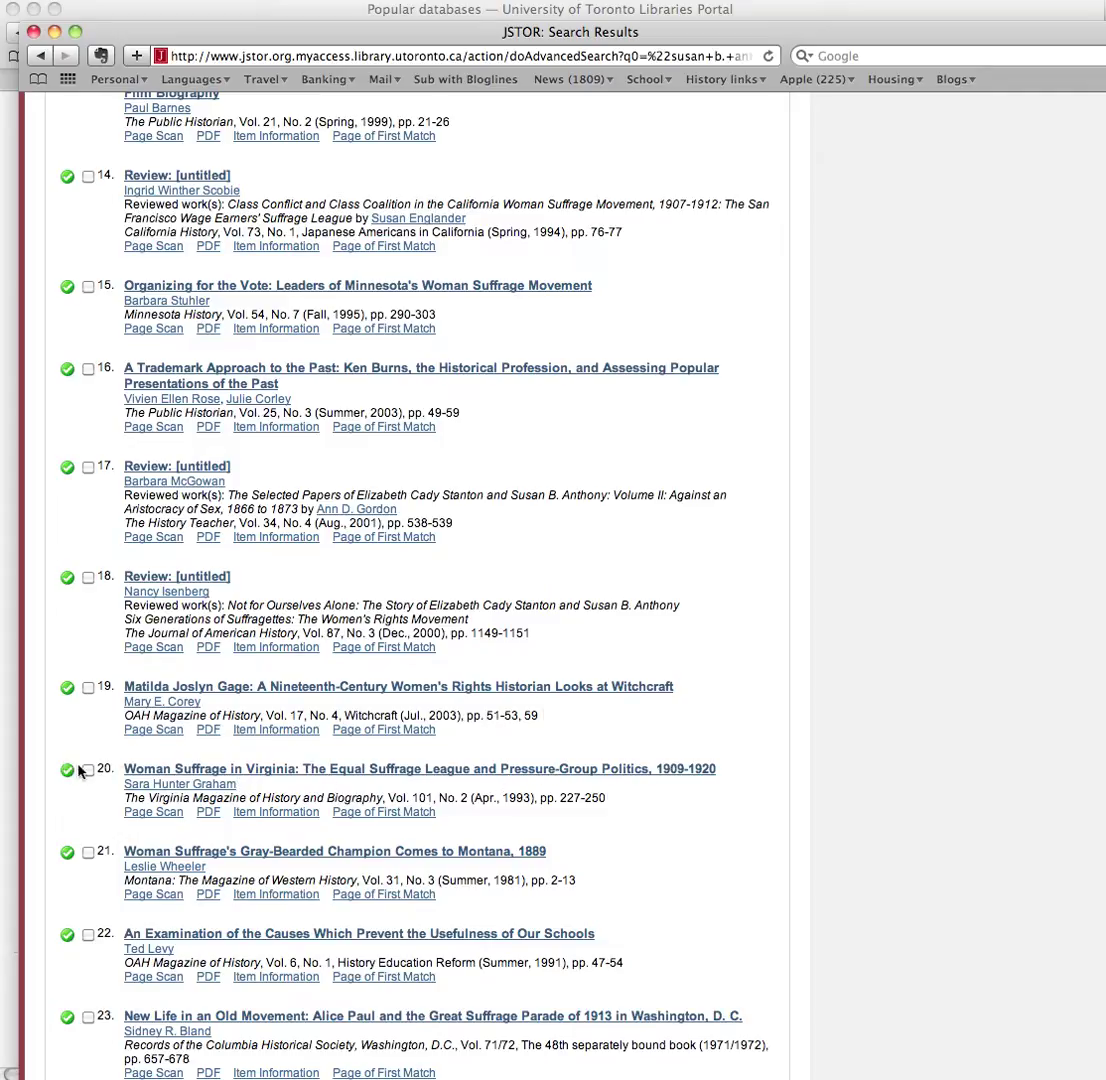
{"action": "scroll", "coordinate": [426, 752], "scroll_direction": "down", "scroll_amount": 3}
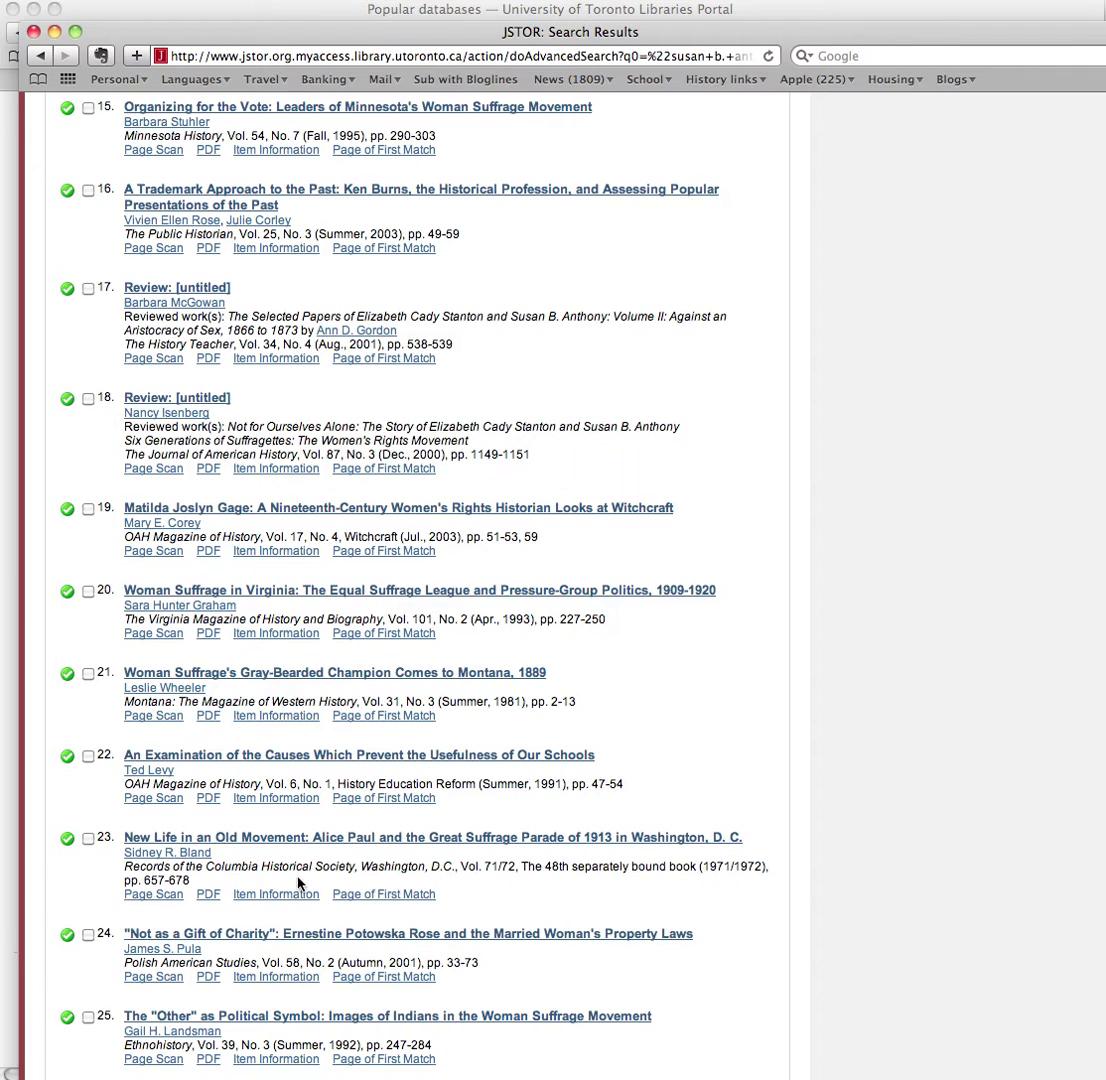
{"action": "scroll", "coordinate": [365, 886], "scroll_direction": "down", "scroll_amount": 3}
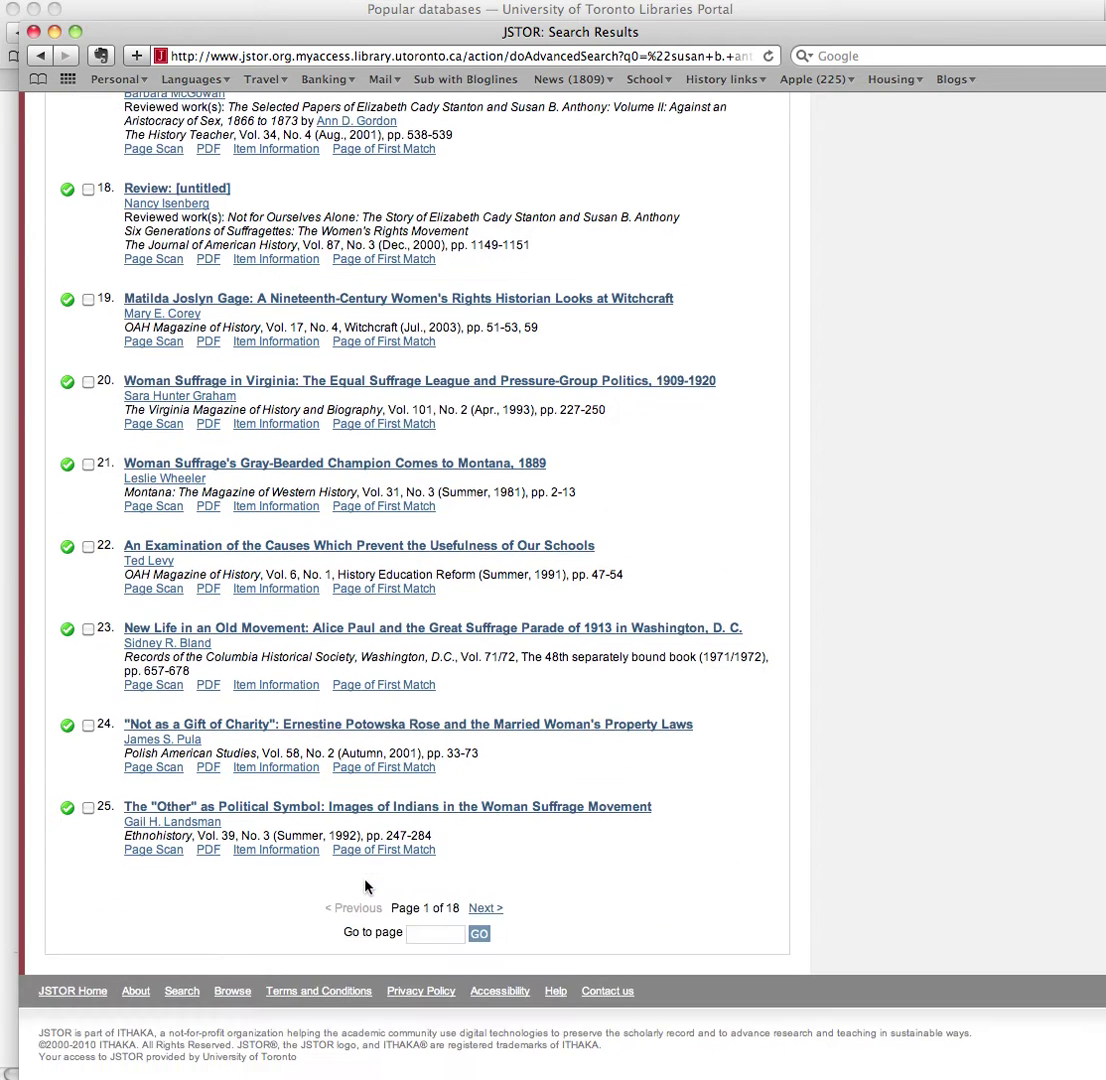
{"action": "scroll", "coordinate": [365, 886], "scroll_direction": "up", "scroll_amount": 20}
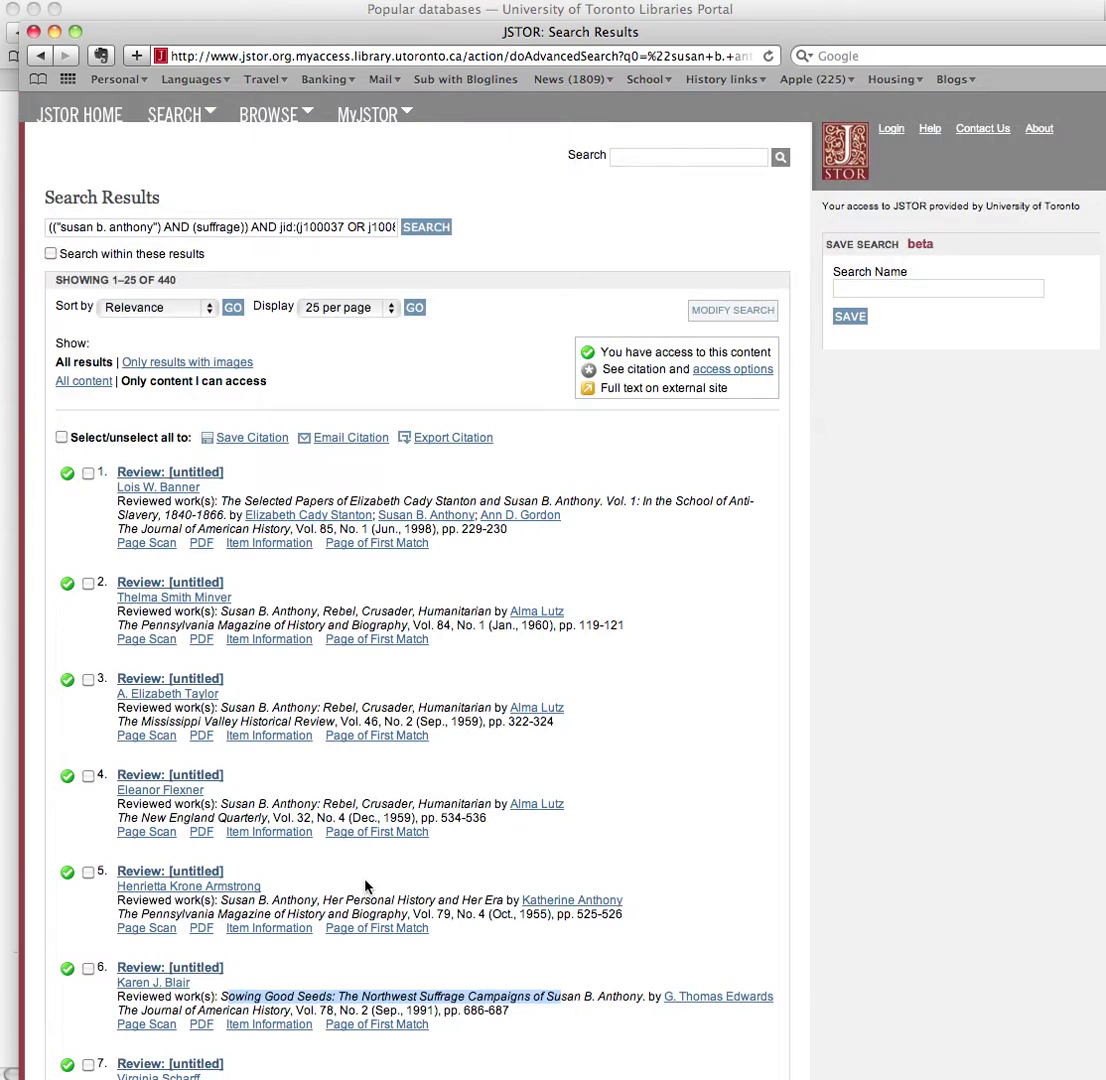
{"action": "scroll", "coordinate": [365, 886], "scroll_direction": "down", "scroll_amount": 15}
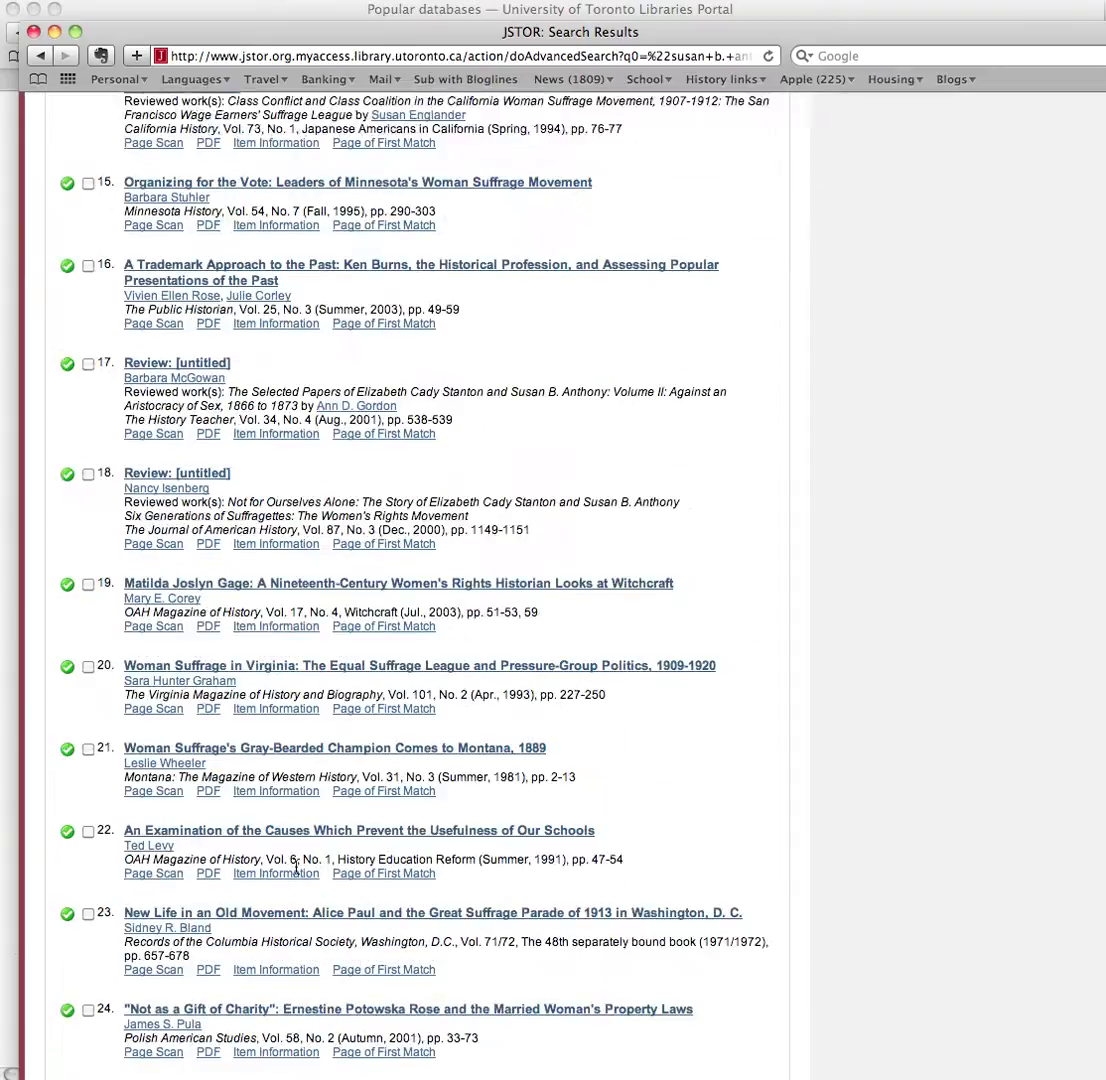
{"action": "scroll", "coordinate": [280, 891], "scroll_direction": "down", "scroll_amount": 1}
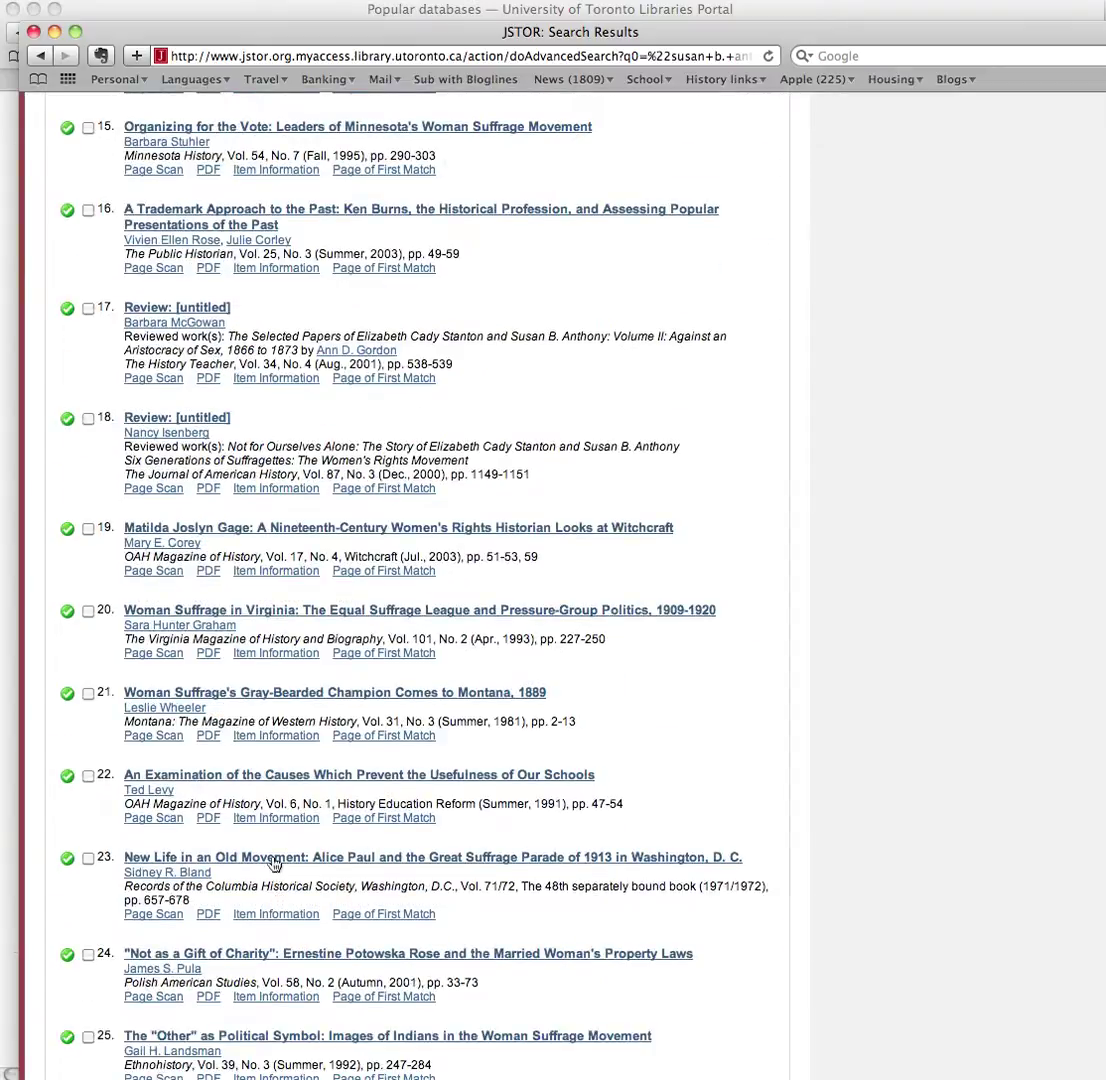
{"action": "left_click", "coordinate": [272, 858]}
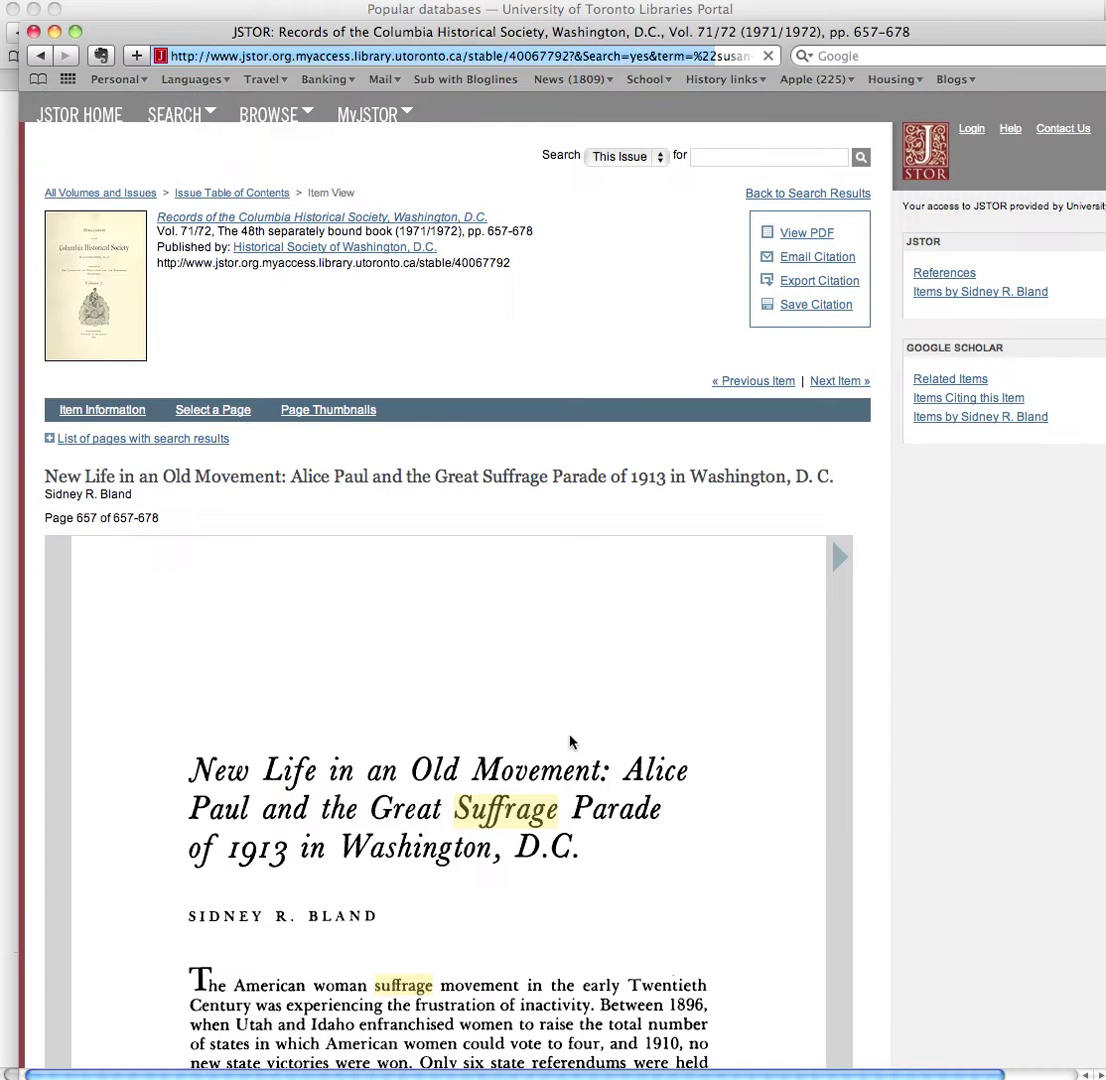
Step: Move the Alice Paul suffrage parade article from page 657 to page 658
{"action": "scroll", "coordinate": [563, 812], "scroll_direction": "down", "scroll_amount": 15}
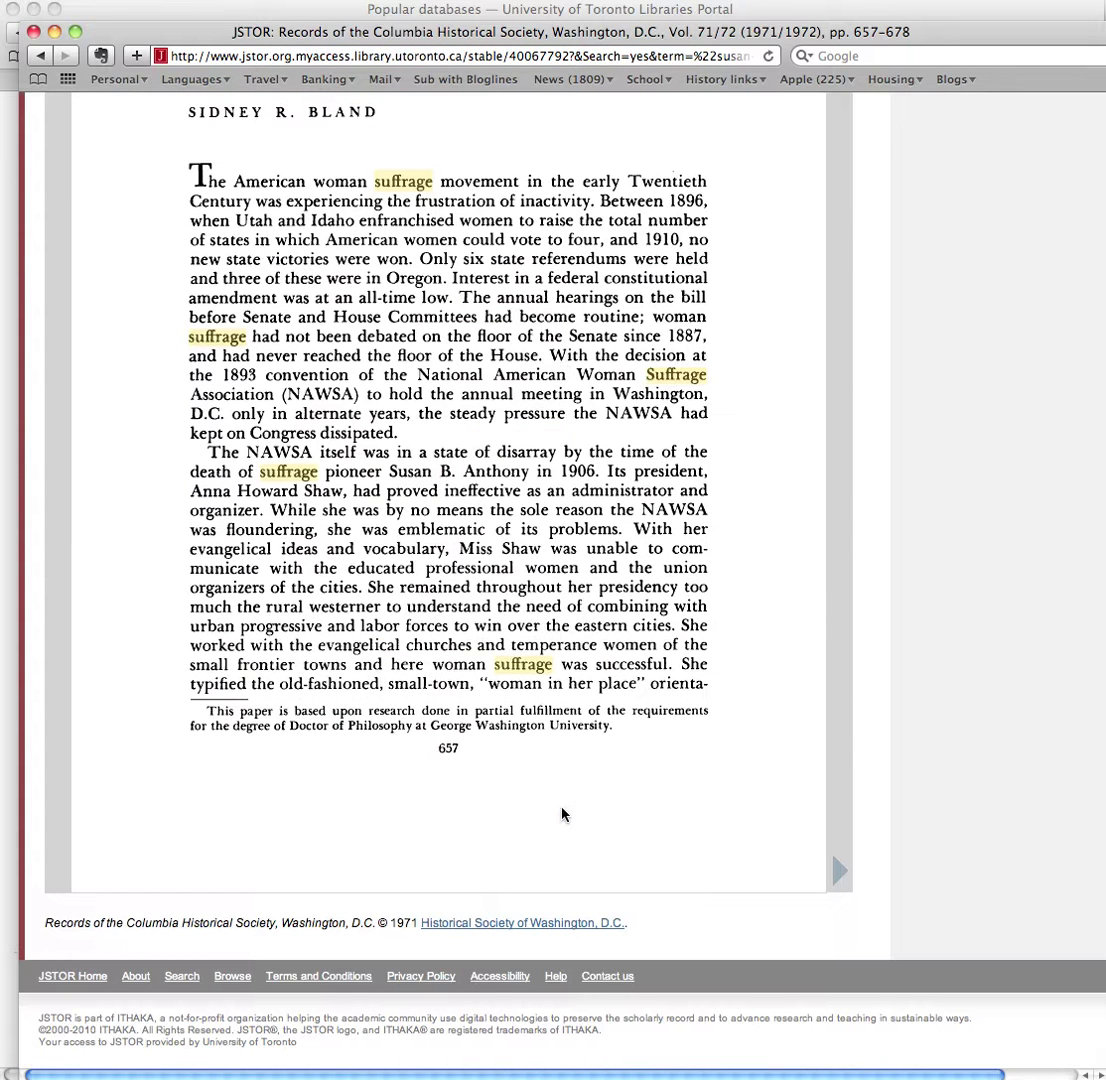
{"action": "left_click", "coordinate": [839, 871]}
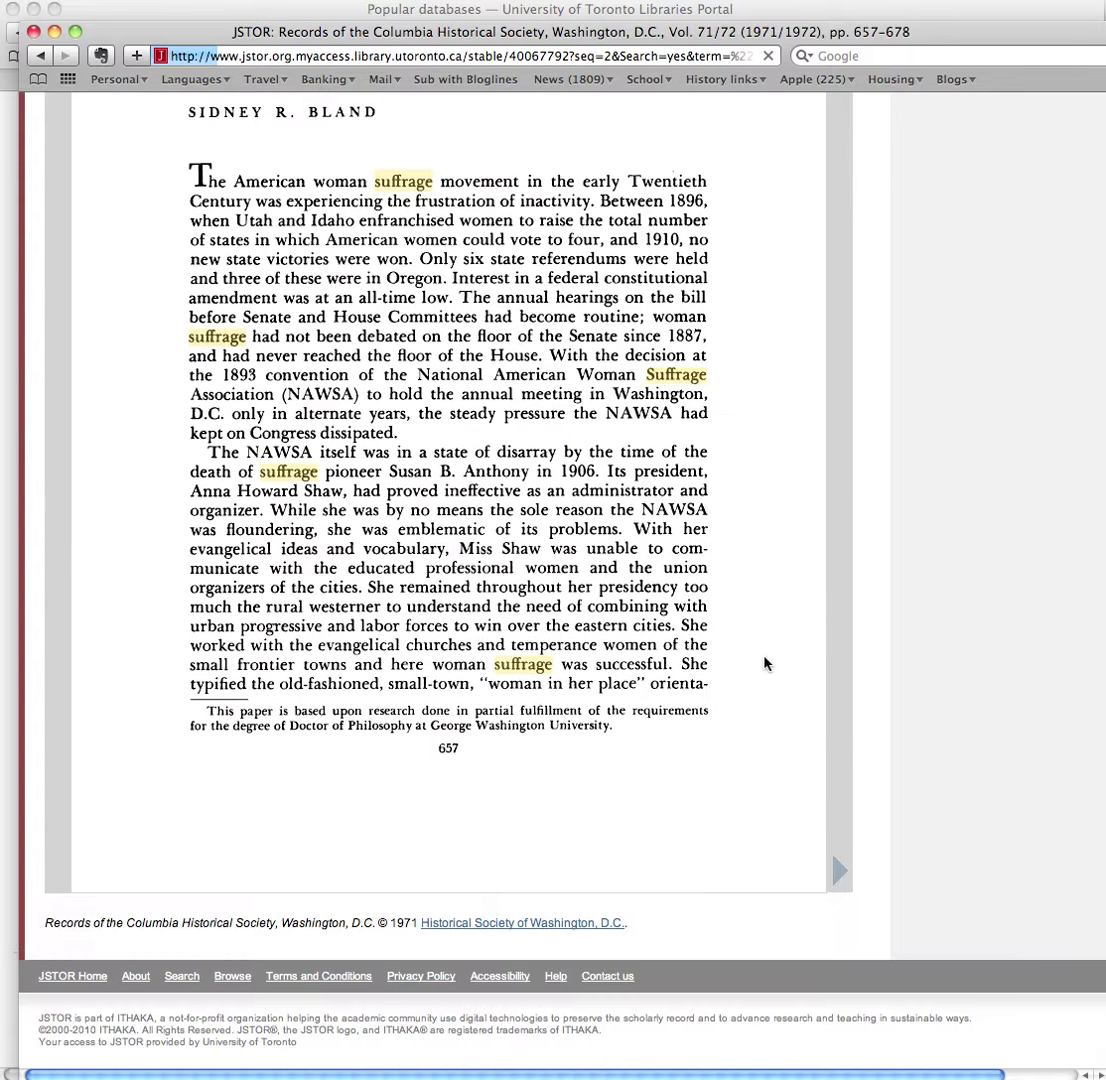